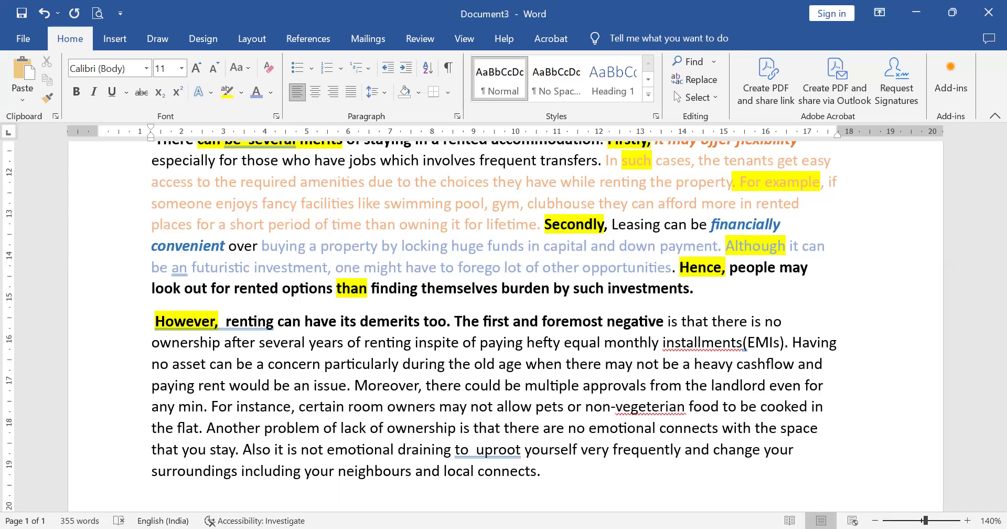
Replace the trailing 'any min… even for' wording with 'for certain things' in the approvals sentence.
key("BackSpace")
key("BackSpace")
key("BackSpace")
key("BackSpace")
key("BackSpace")
key("BackSpace")
key("BackSpace")
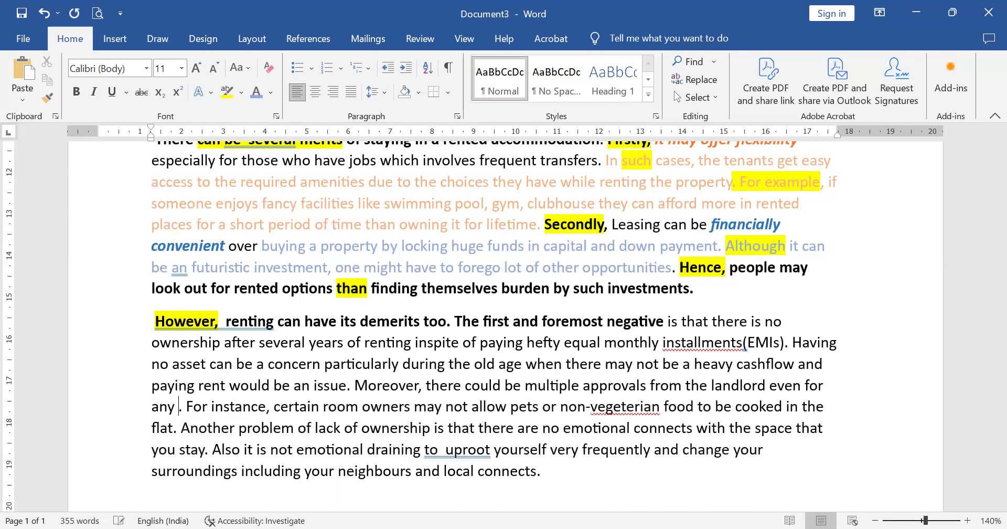
key("BackSpace")
key("BackSpace")
key("BackSpace")
key("BackSpace")
key("BackSpace")
key("BackSpace")
key("BackSpace")
key("BackSpace")
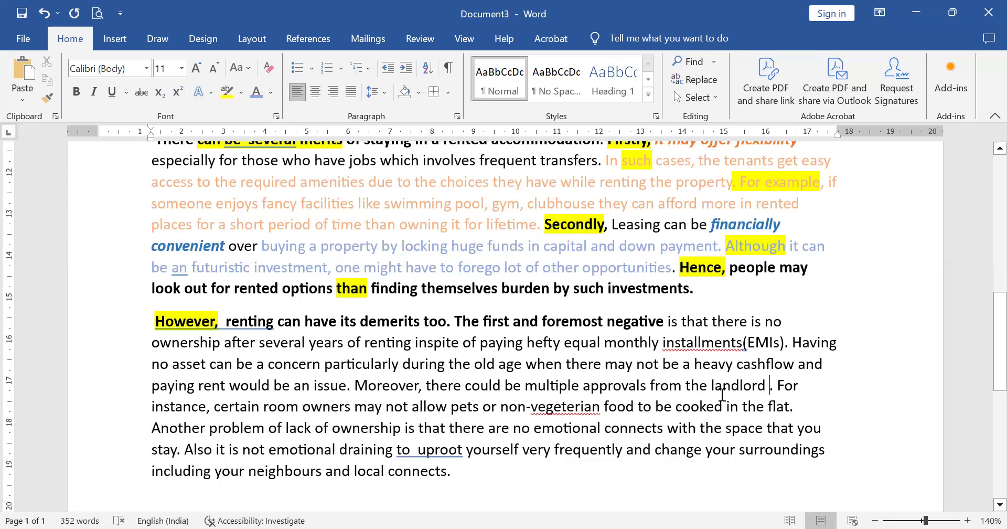
type("for certa")
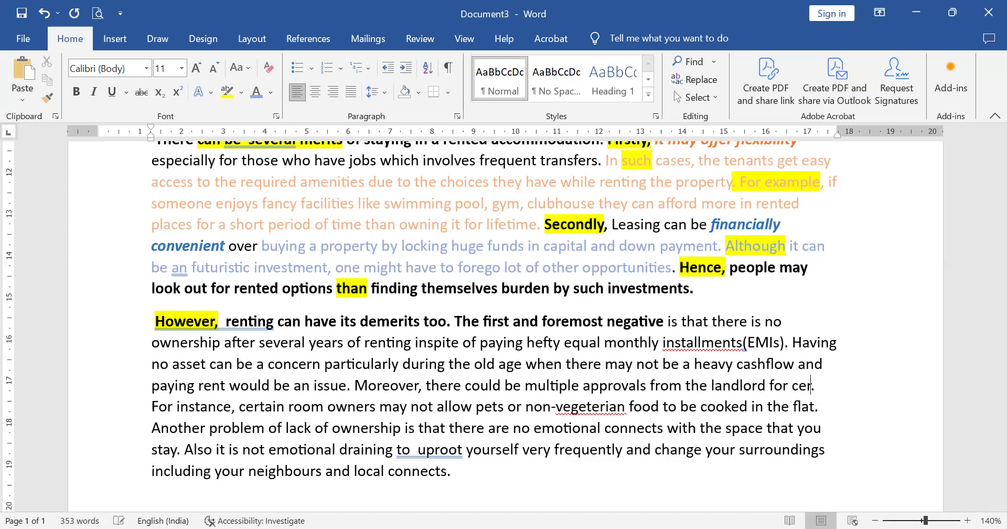
type("in")
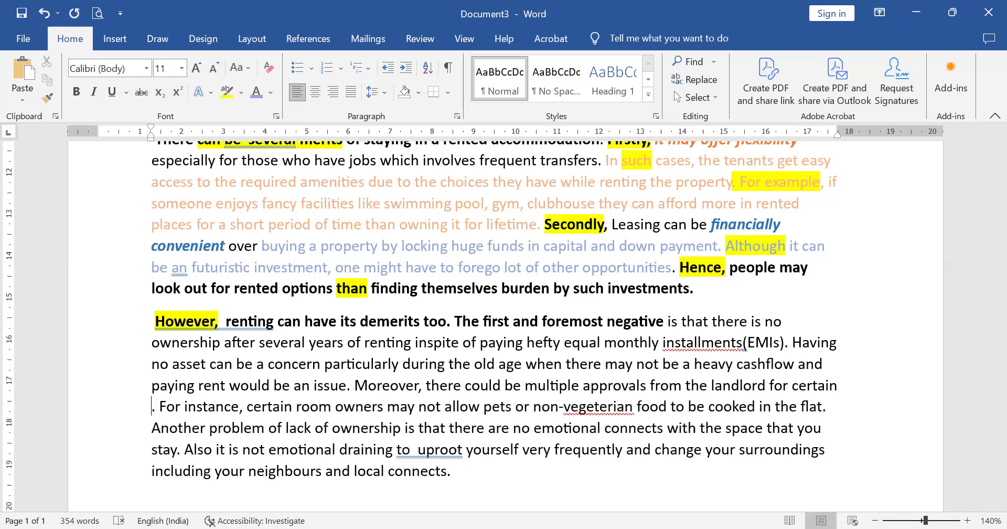
type(" things")
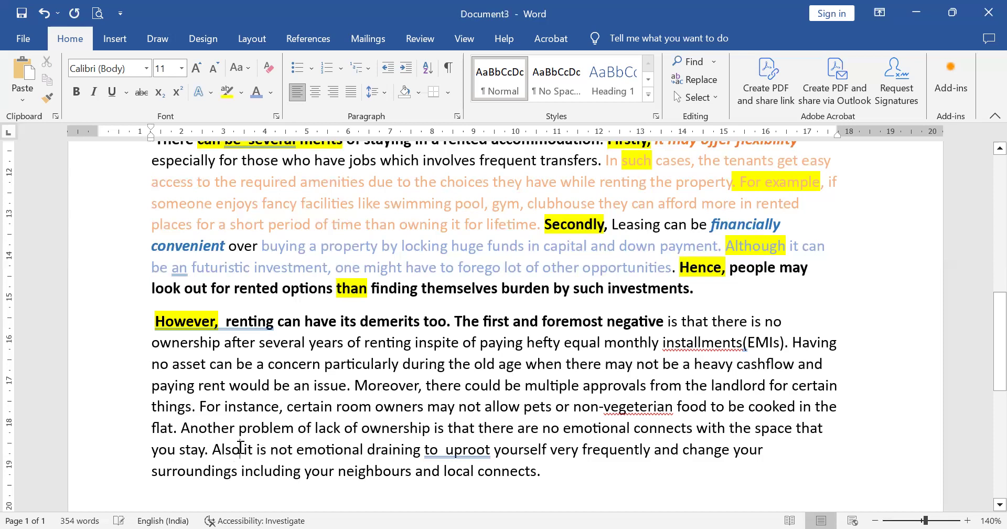
Delete 'Also' and 'not', capitalising 'It' so the sentence reads 'It is emotional draining'.
left_click(294, 449)
key("BackSpace")
key("BackSpace")
key("BackSpace")
key("BackSpace")
key("BackSpace")
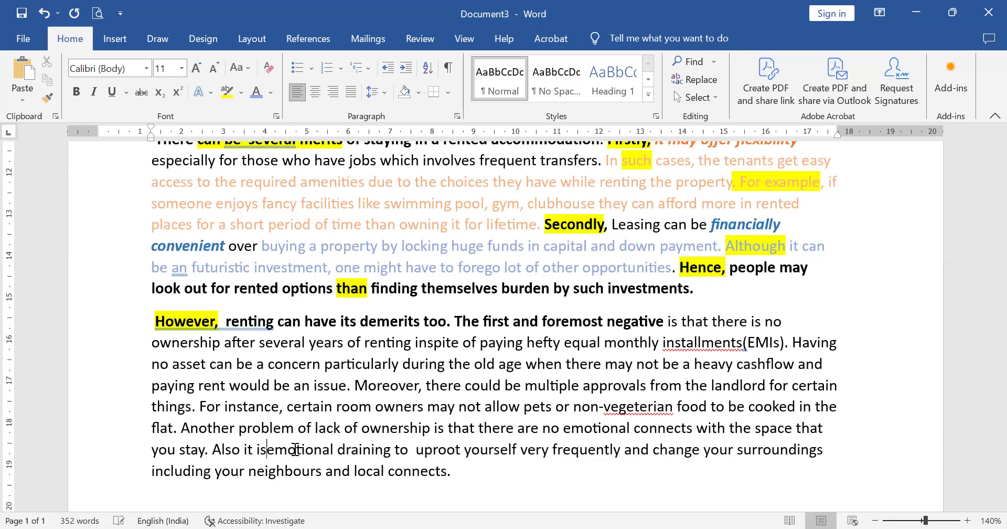
left_click(241, 449)
key("BackSpace")
key("BackSpace")
key("BackSpace")
key("BackSpace")
key("Delete")
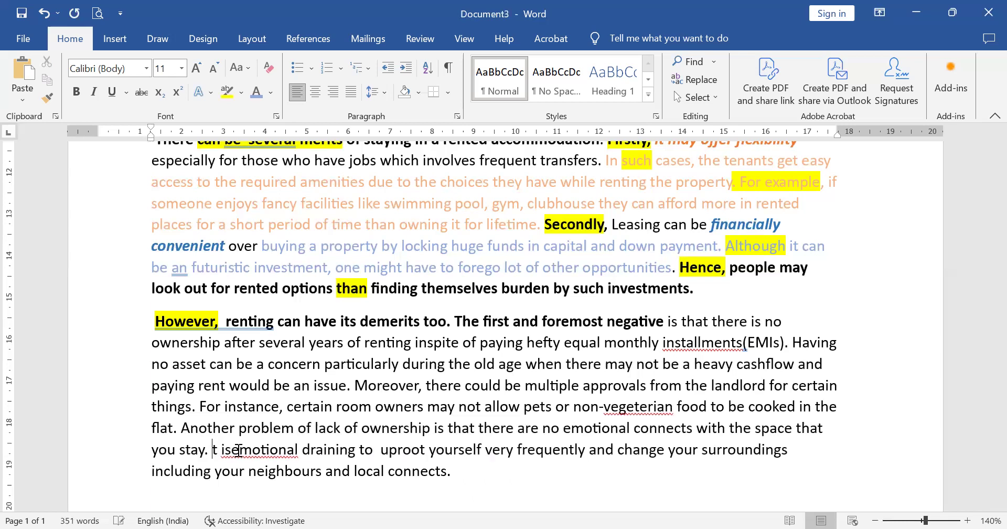
type("I")
left_click(237, 450)
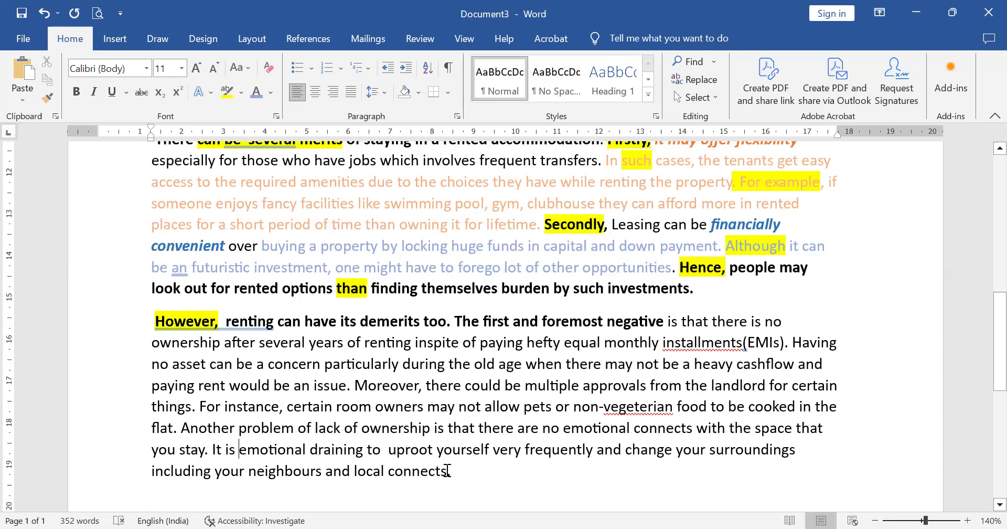
Highlight 'The first and foremost negative' and 'Moreover,' in yellow.
left_click_drag(450, 470, 151, 314)
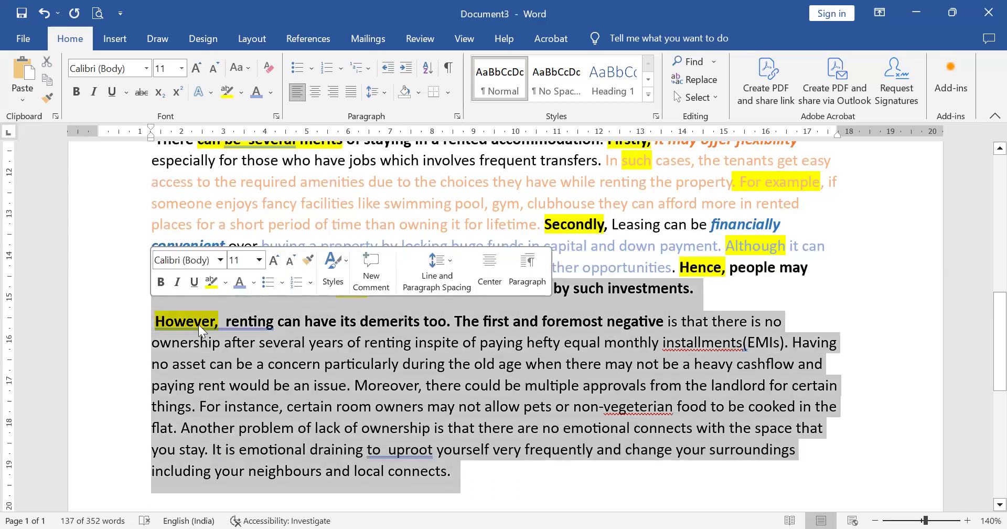
key("Down")
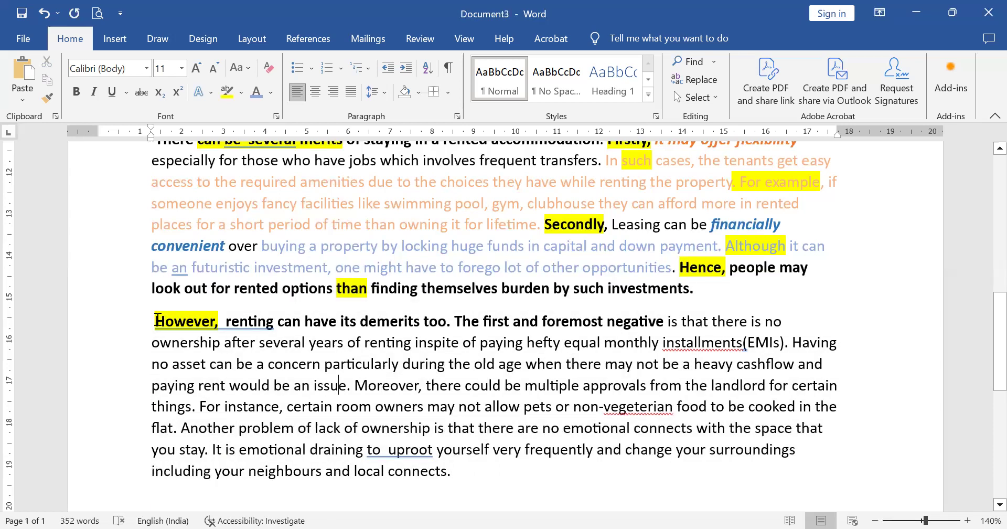
left_click(468, 482, "shift")
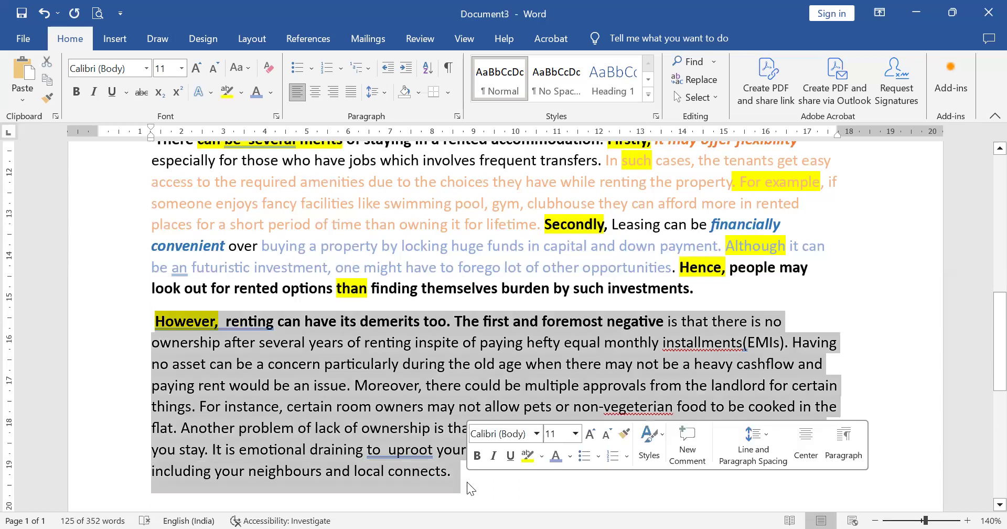
left_click(461, 446)
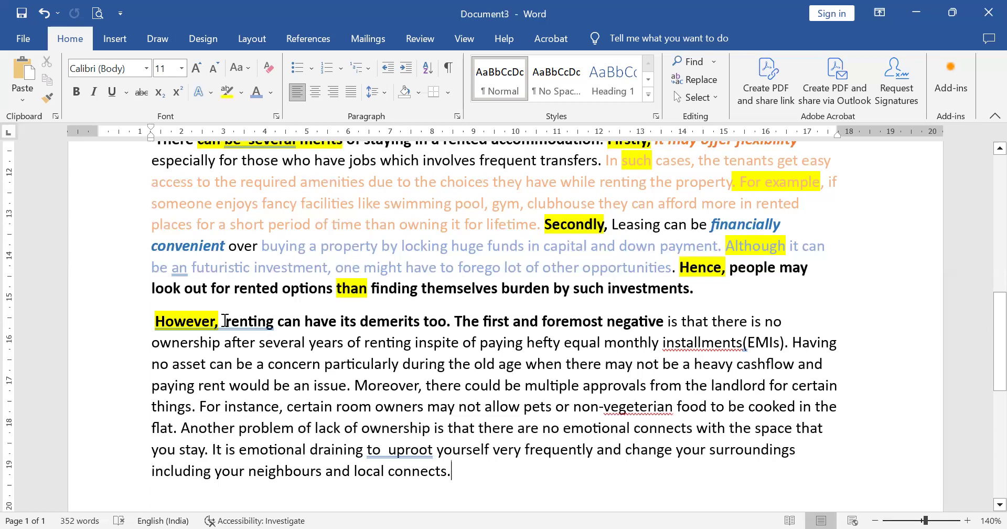
left_click_drag(454, 321, 653, 321)
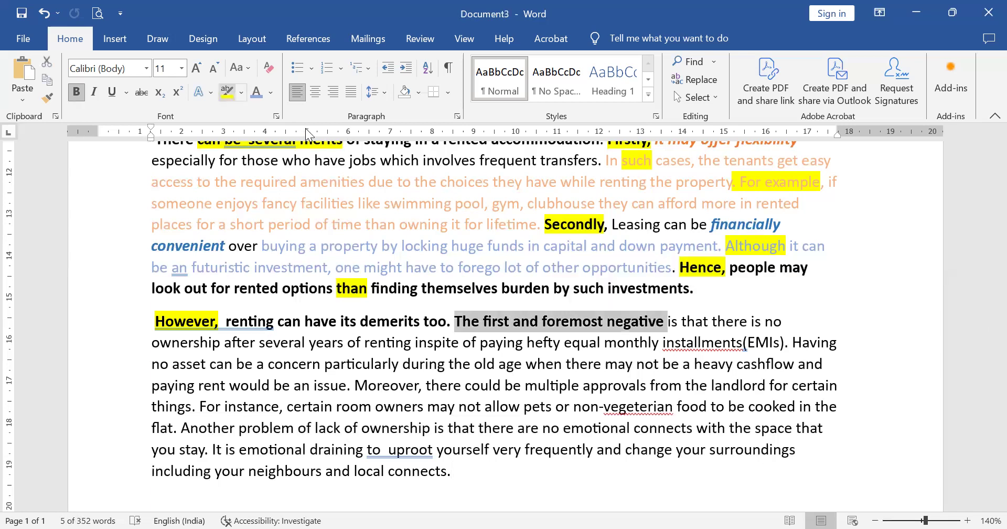
key("ctrl+alt+h")
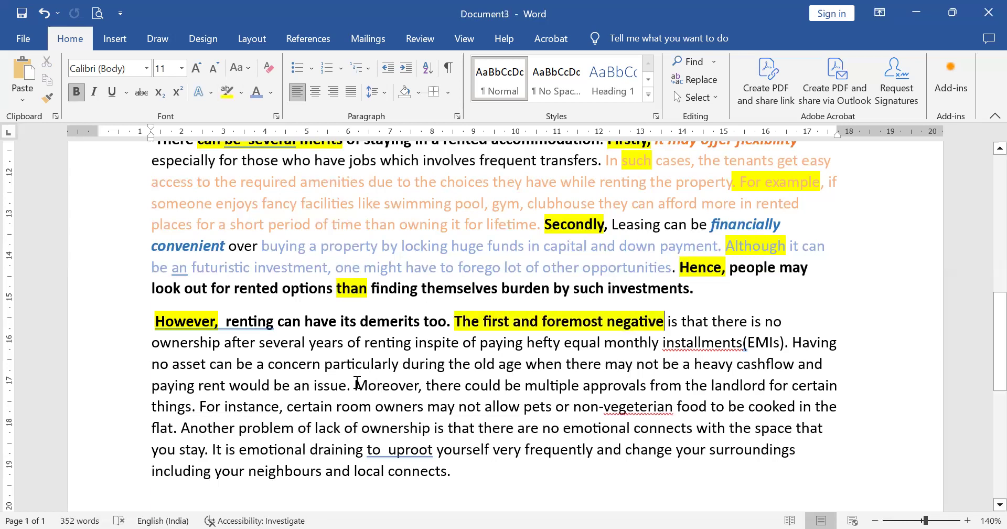
left_click_drag(389, 385, 422, 383)
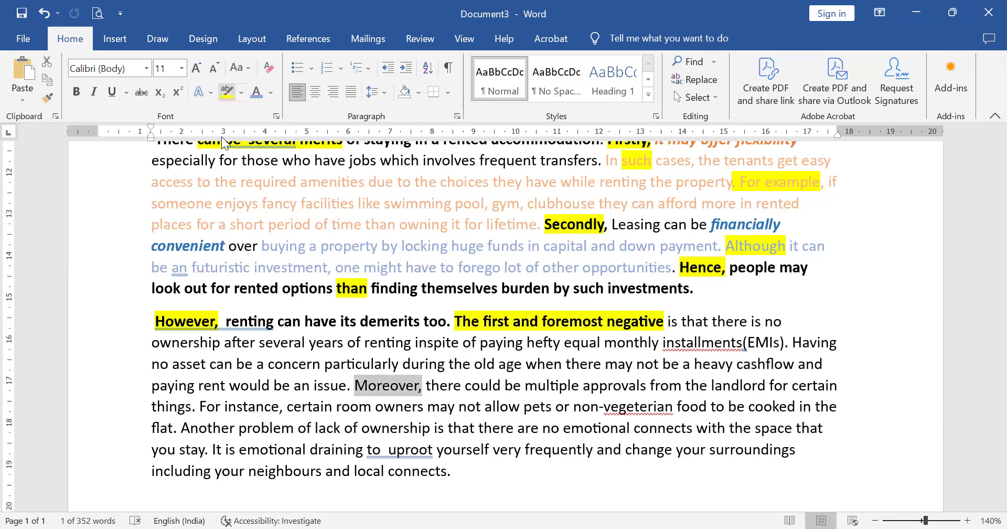
left_click(227, 92)
Highlight 'For instance,' and 'Another problem of' in yellow.
left_click_drag(200, 407, 286, 407)
left_click(227, 92)
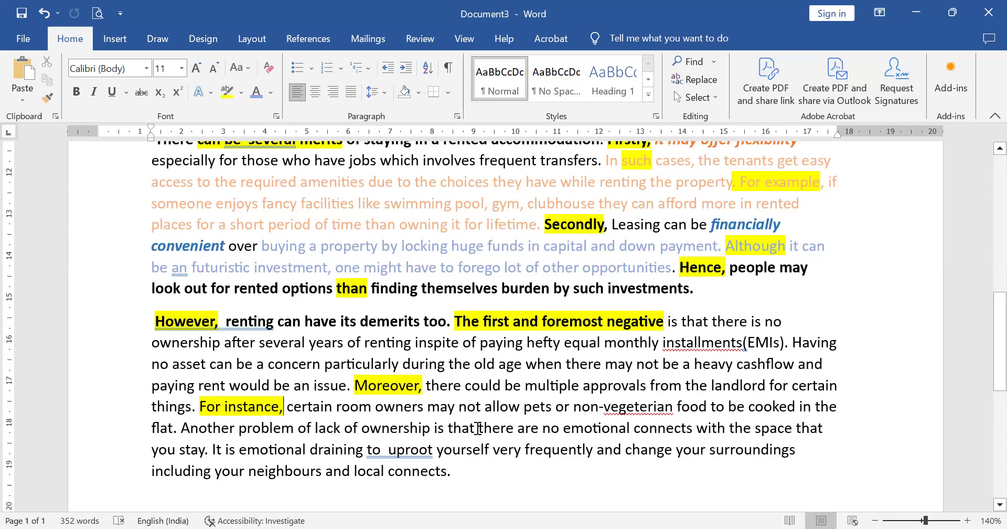
left_click_drag(181, 428, 311, 428)
key("ctrl+alt+h")
key("Right")
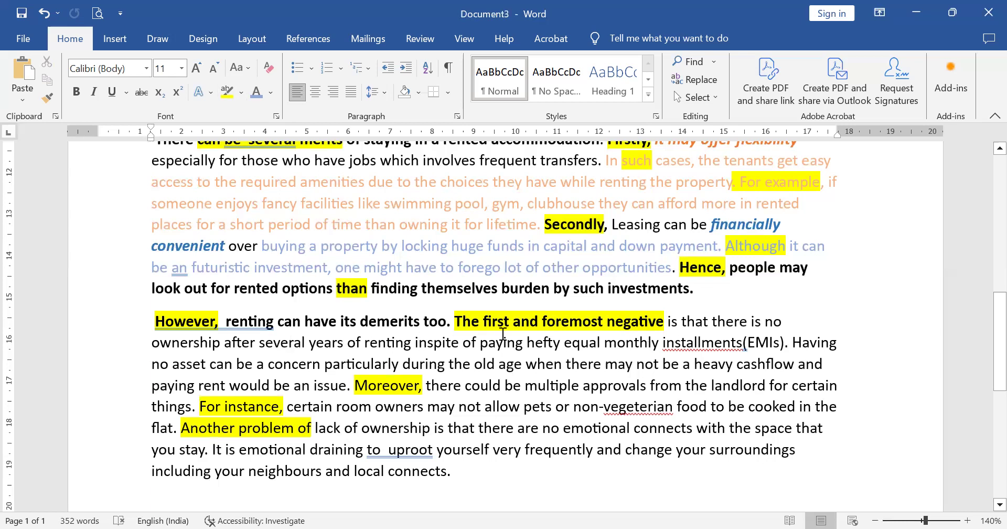
left_click(766, 321)
Make 'no ownership' orange and italic, and colour the 'several years…an issue' passage light orange.
left_click_drag(773, 323, 225, 346)
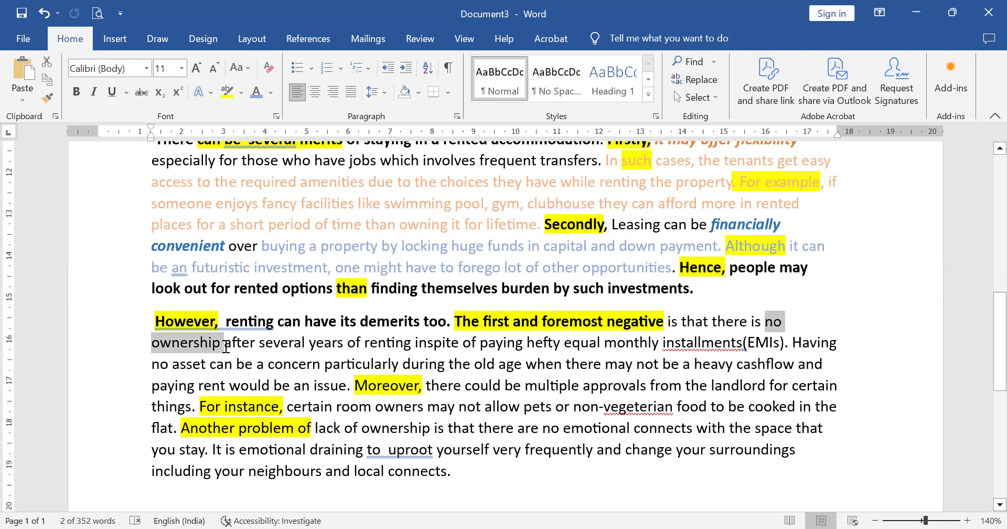
key("ctrl+i")
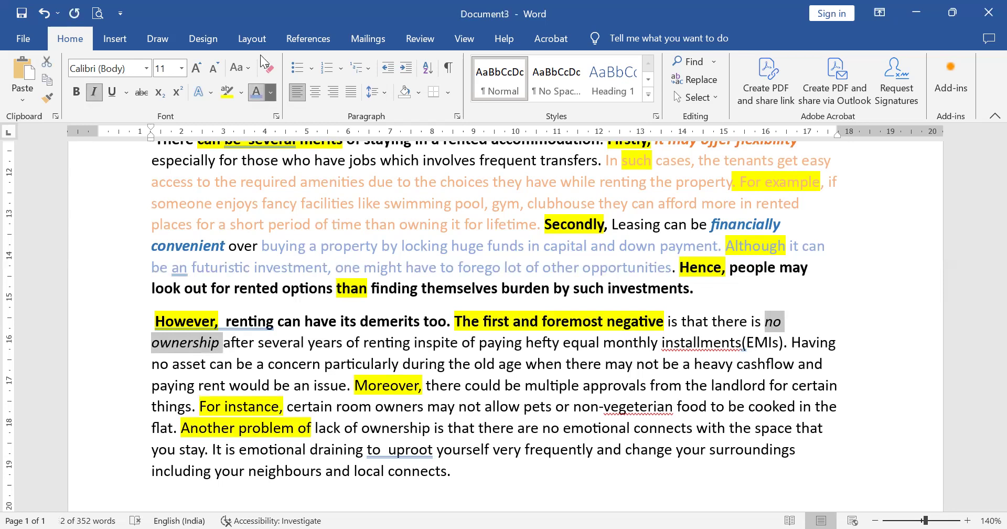
left_click(271, 92)
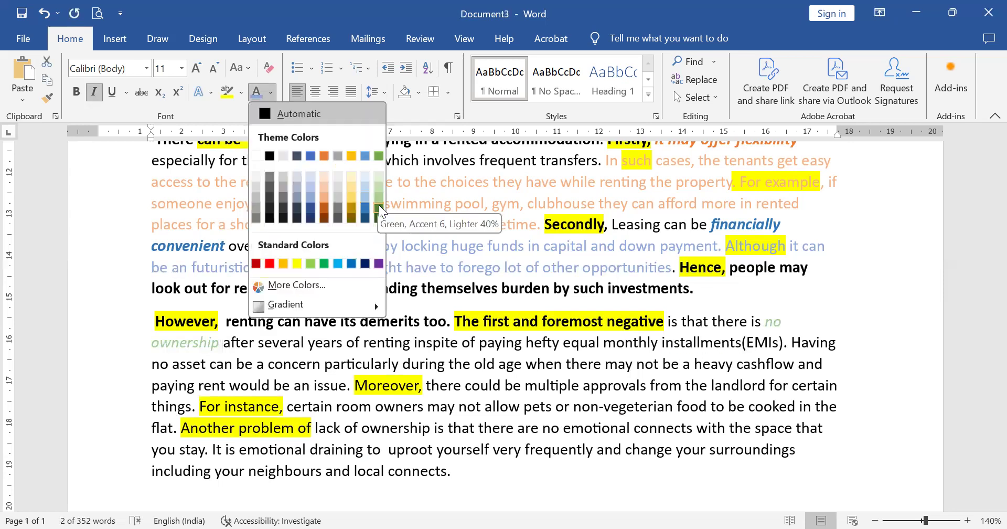
left_click(283, 263)
left_click_drag(259, 348, 345, 387)
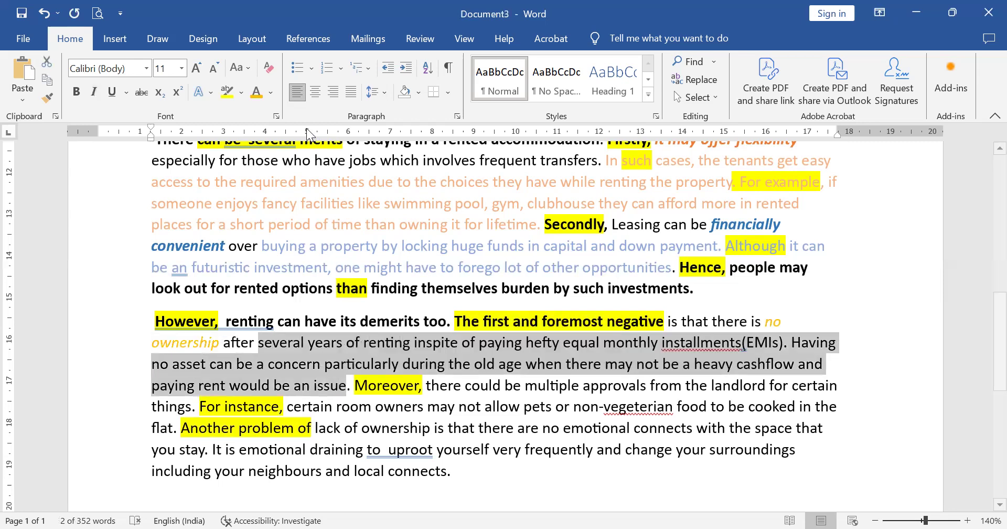
left_click(271, 92)
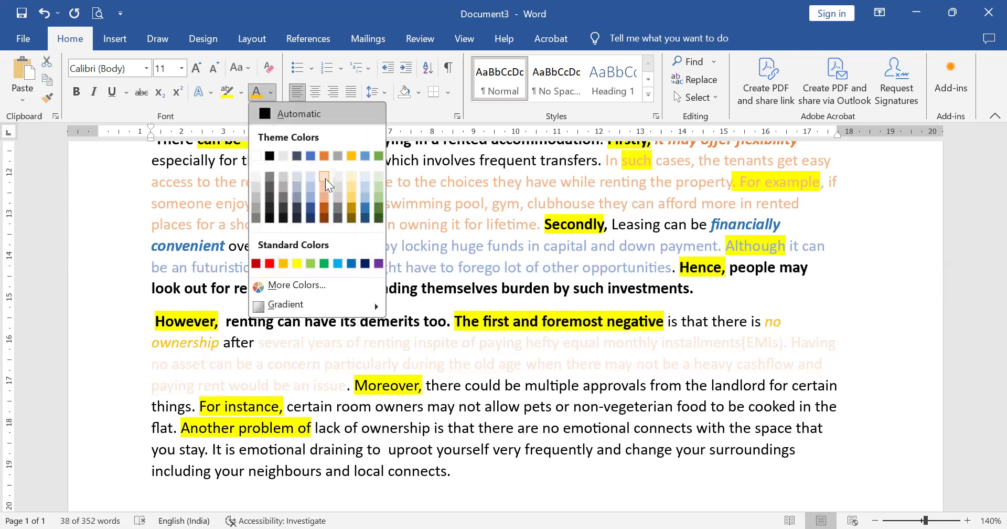
left_click(325, 176)
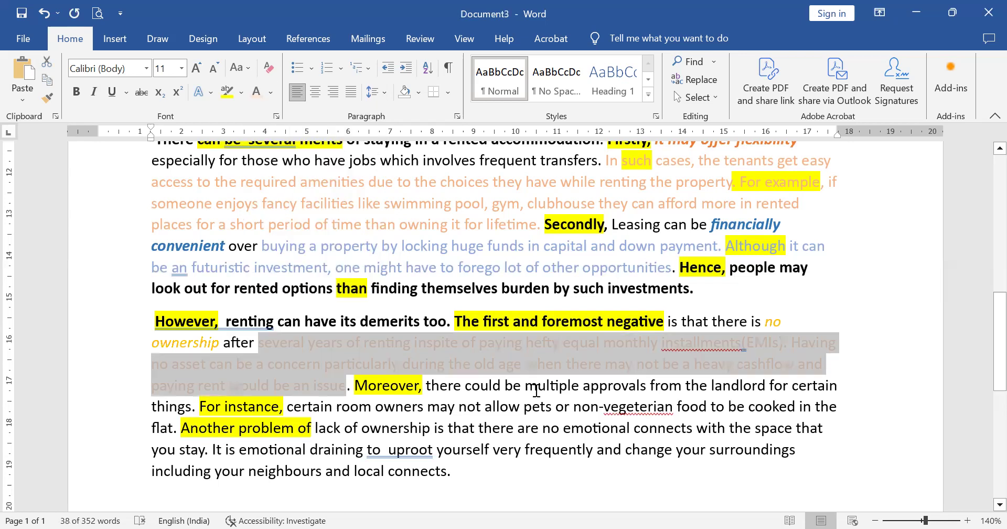
Make 'multiple approvals' dark blue and italic.
left_click_drag(530, 387, 646, 387)
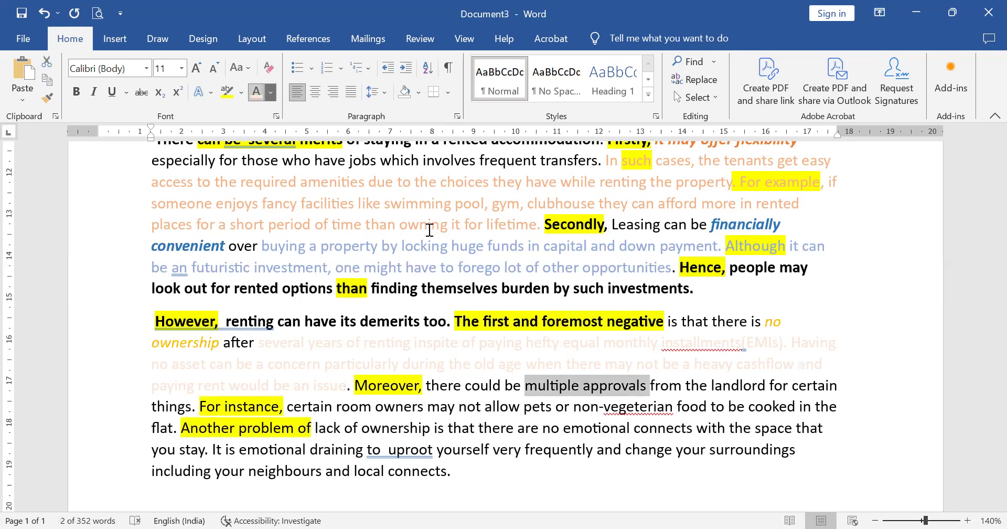
left_click(271, 92)
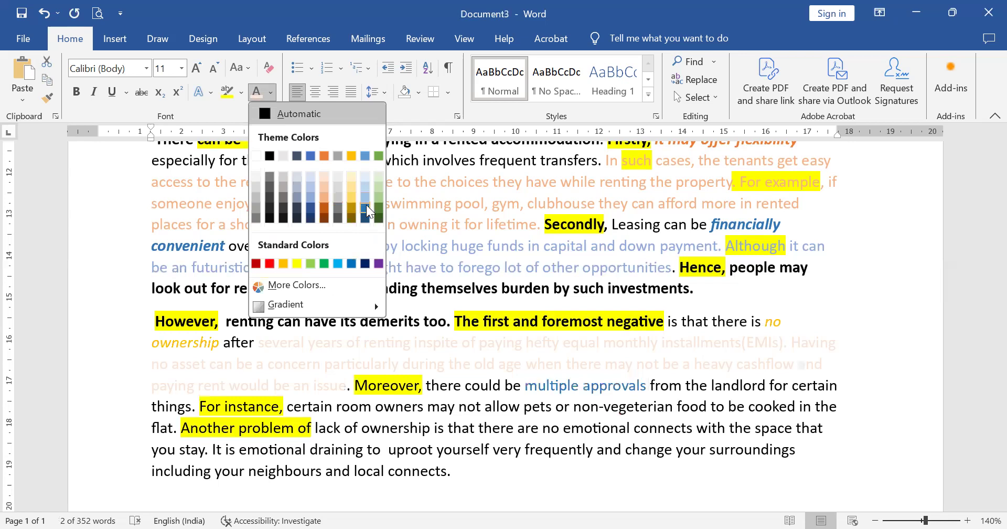
left_click(367, 207)
key("ctrl+i")
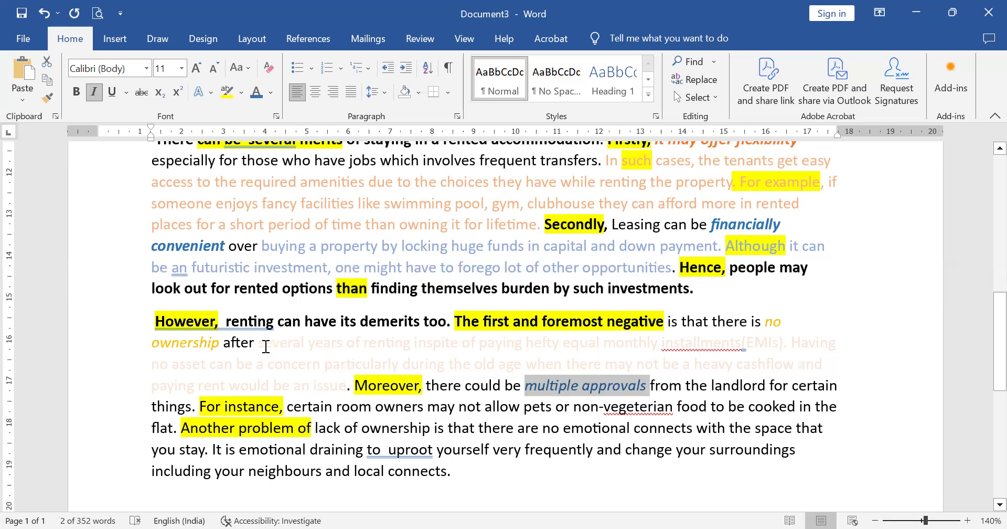
left_click_drag(260, 343, 346, 384)
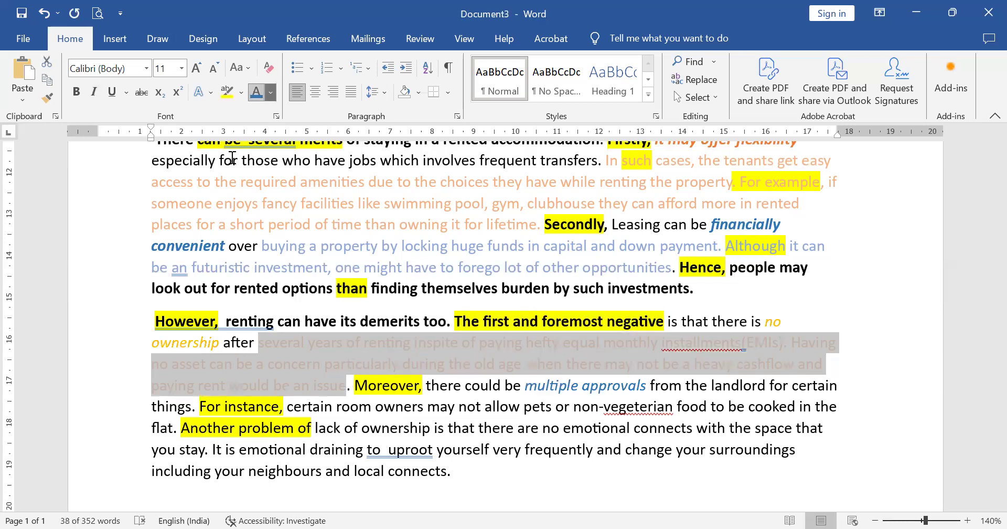
Colour the selected 'several years…an issue' passage light orange.
left_click(271, 92)
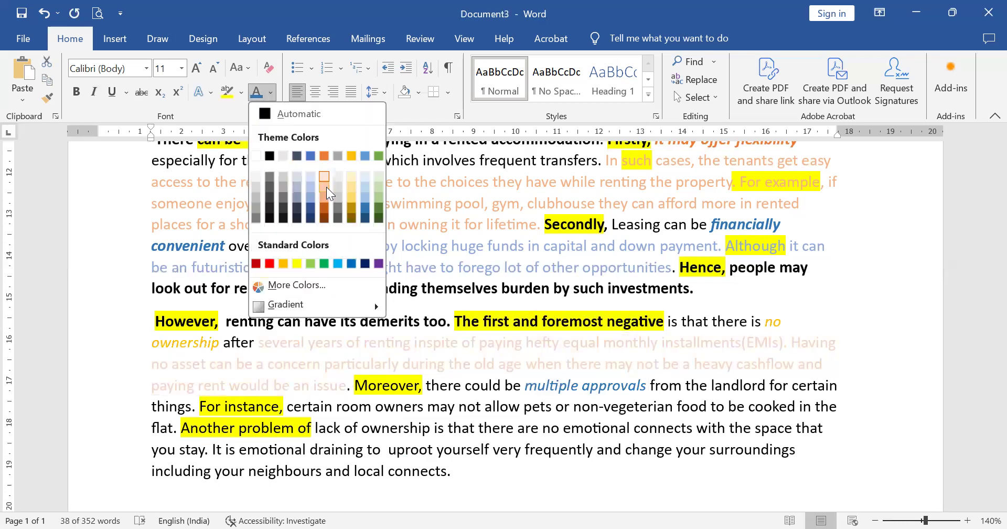
left_click(326, 187)
left_click(574, 418)
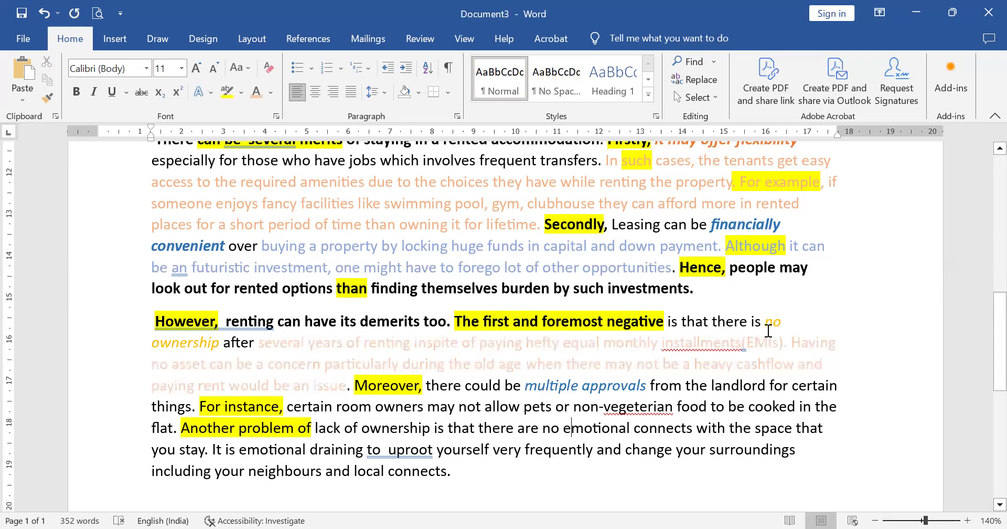
Make 'no emotional connects' red and italic.
left_click_drag(765, 321, 210, 346)
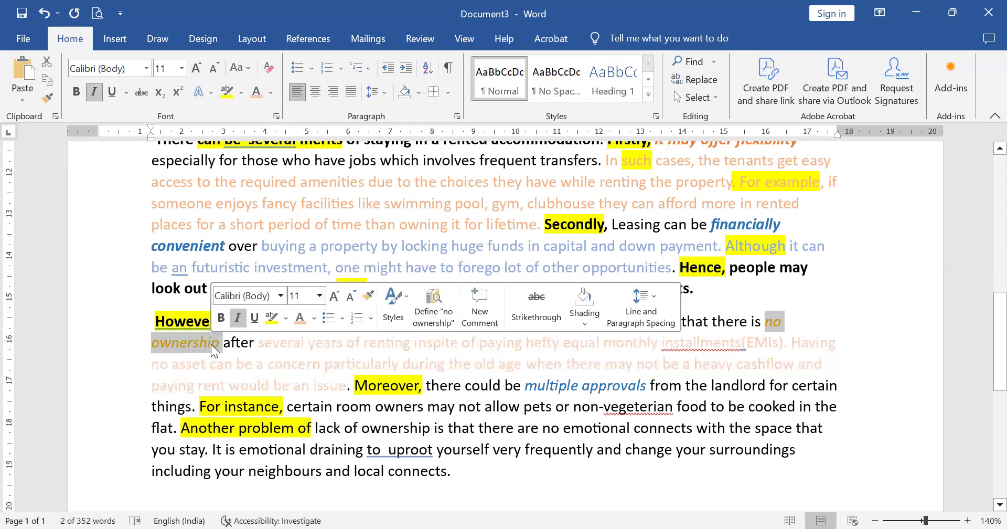
left_click_drag(525, 386, 648, 391)
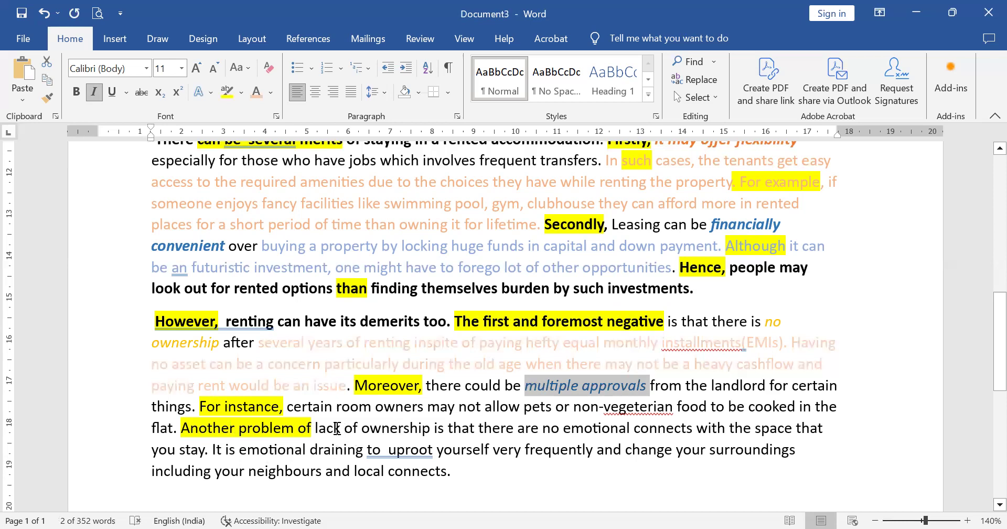
left_click_drag(542, 429, 680, 433)
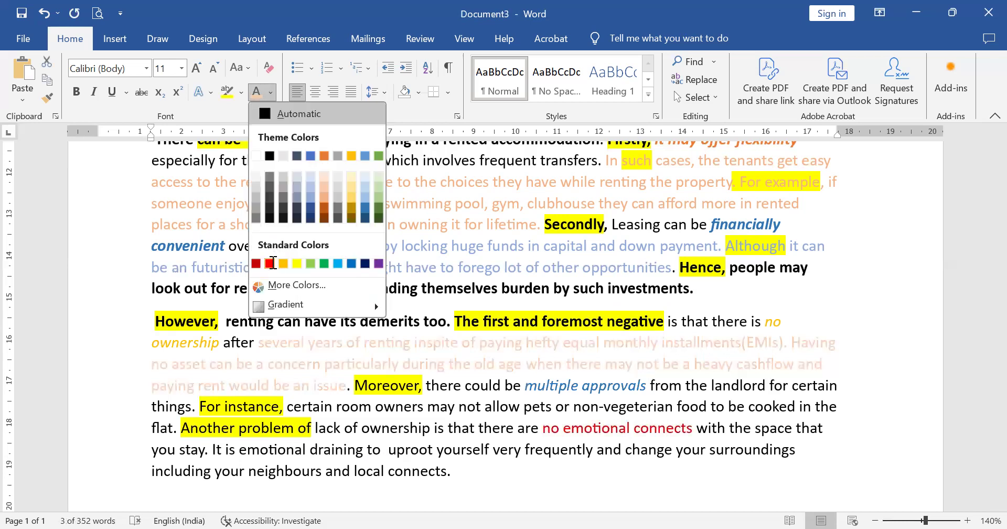
left_click(273, 262)
key("ctrl+i")
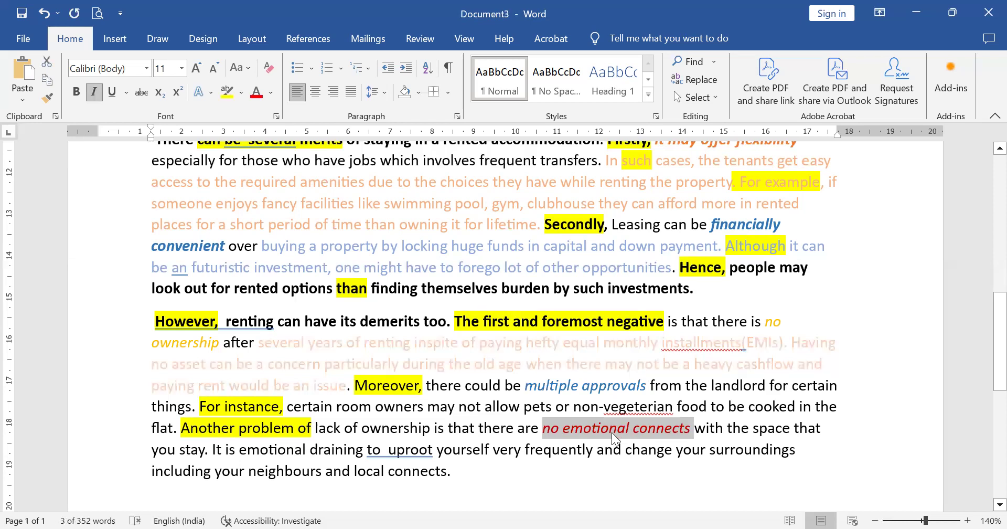
left_click(439, 471)
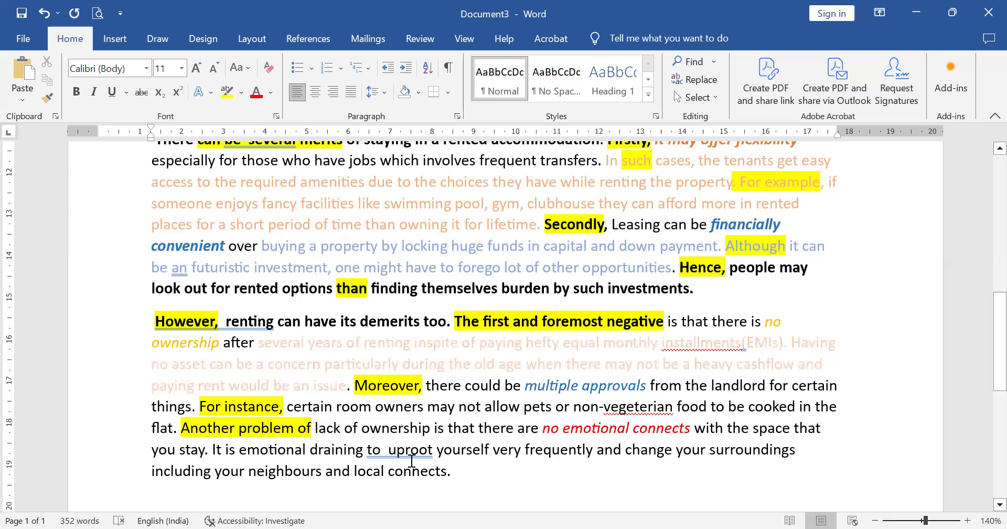
scroll(418, 416, "down", 2, "ctrl")
Delete the empty mind-map lines and the 'Mind map' label above the body paragraphs.
scroll(418, 416, "down", 6, "ctrl")
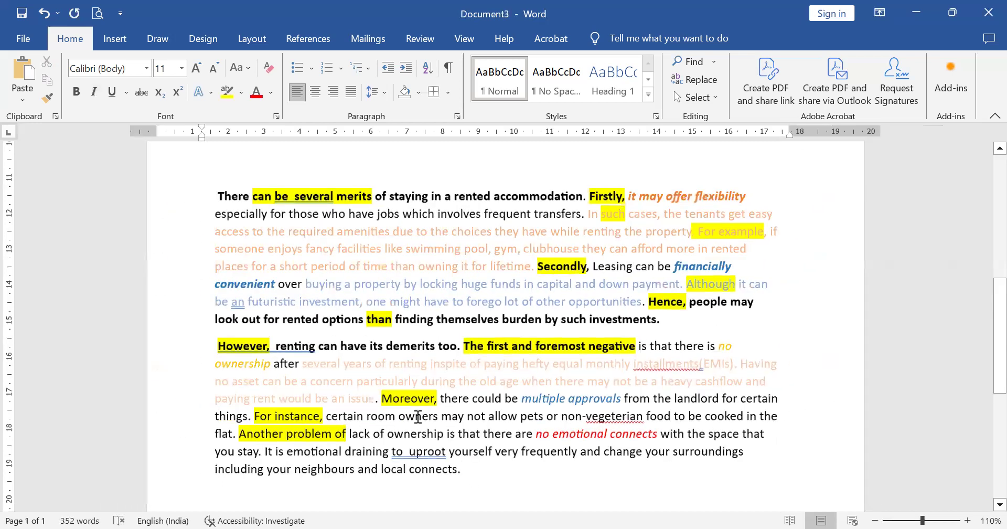
key("BackSpace")
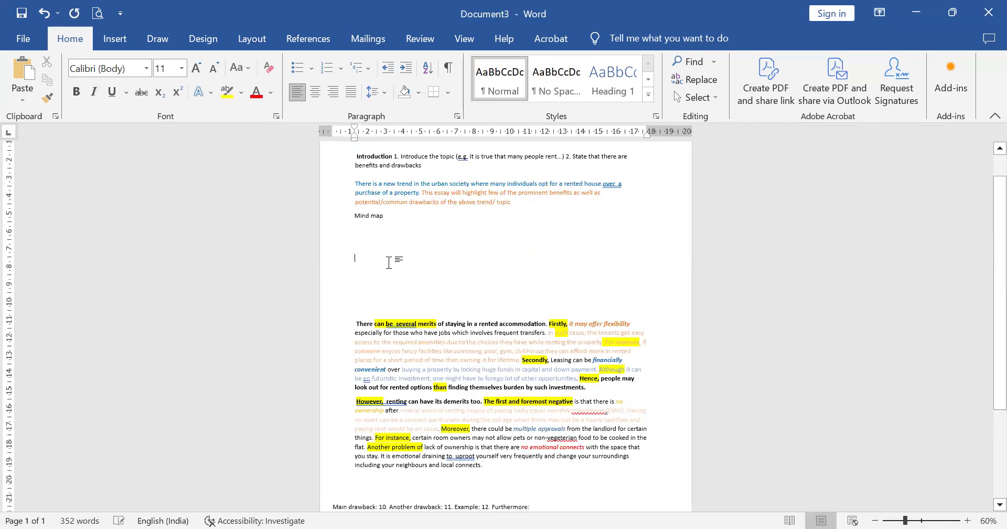
key("BackSpace")
key("BackSpace")
key("BackSpace")
key("BackSpace")
key("BackSpace")
key("BackSpace")
key("BackSpace")
key("BackSpace")
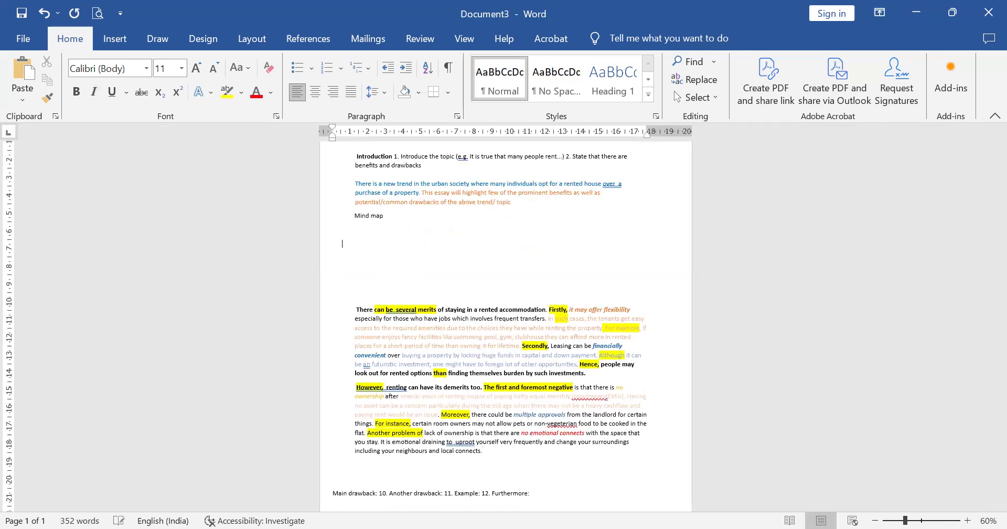
key("BackSpace")
key("BackSpace")
key("BackSpace")
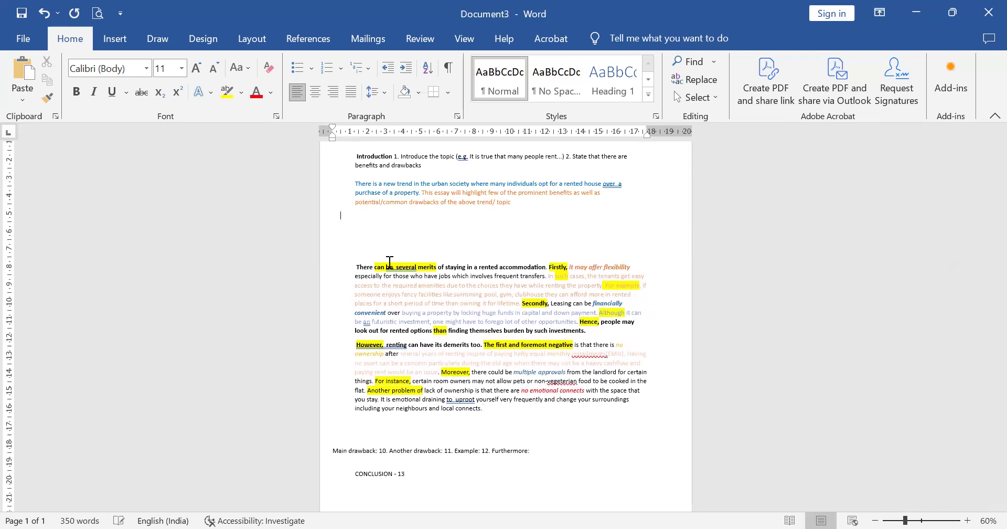
key("BackSpace")
key("BackSpace")
key("BackSpace")
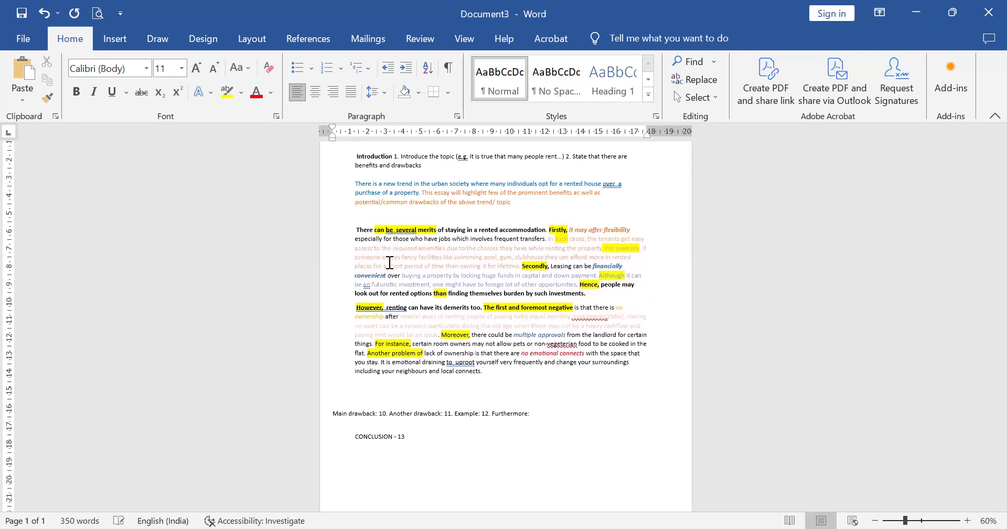
key("BackSpace")
key("BackSpace")
key("ctrl+z")
key("ctrl+z")
Insert a blank line after 'investments.' to separate the two body paragraphs.
left_click(596, 291)
key("Return")
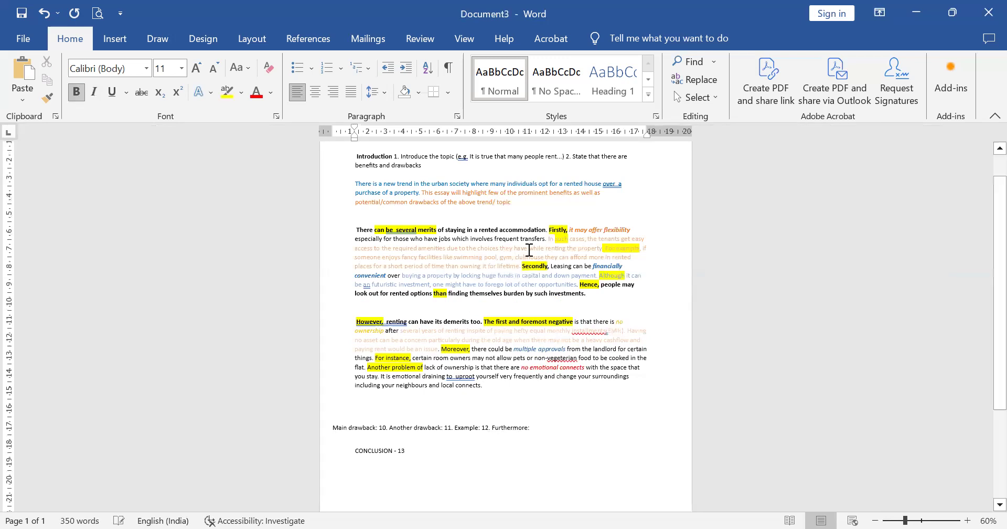
left_click_drag(355, 184, 514, 393)
left_click(511, 386)
Delete the leftover 'Main drawback…Furthermore:' and 'CONCLUSION - 13' note lines.
triple_click(441, 425)
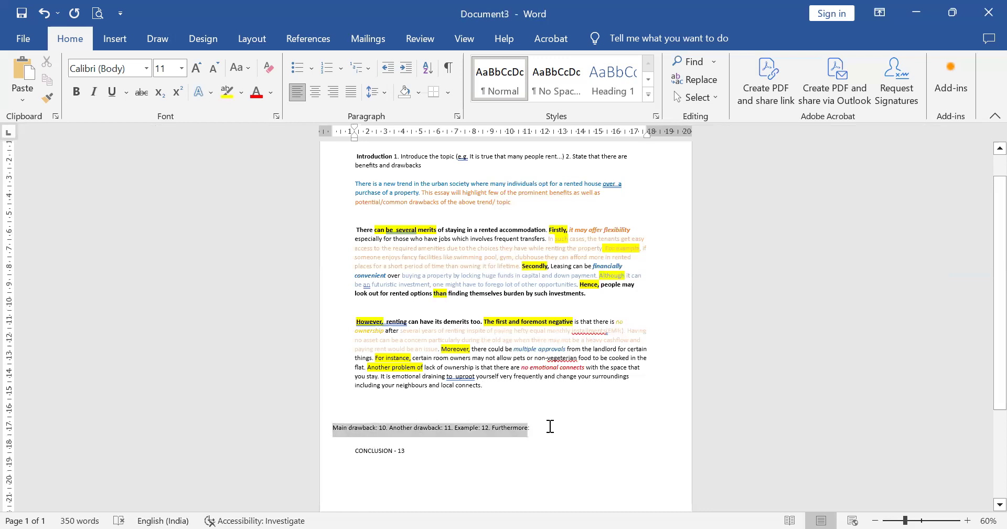
key("Delete")
left_click(407, 436)
triple_click(412, 436)
key("Delete")
scroll(390, 415, "up", 9)
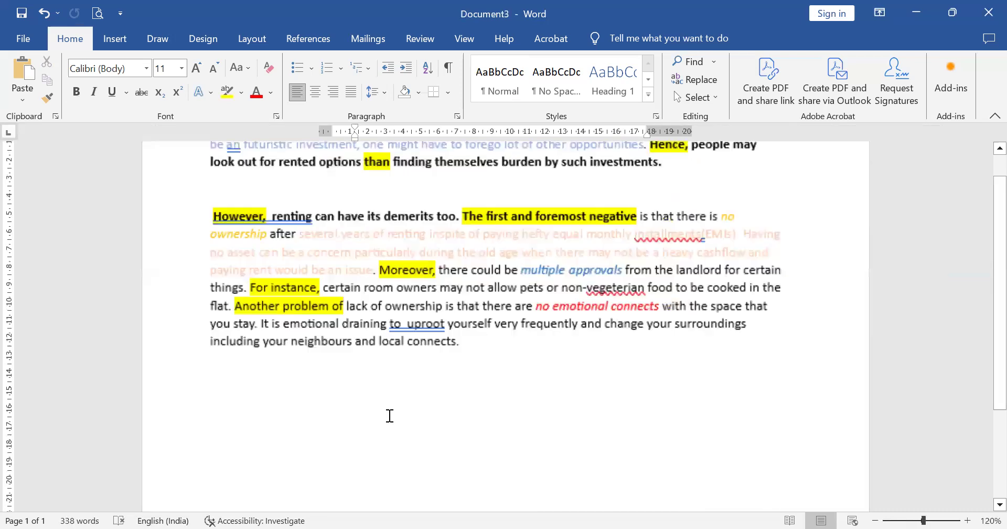
Add a new bold paragraph reading 'To conclude,' after 'connects.'.
left_click(462, 312)
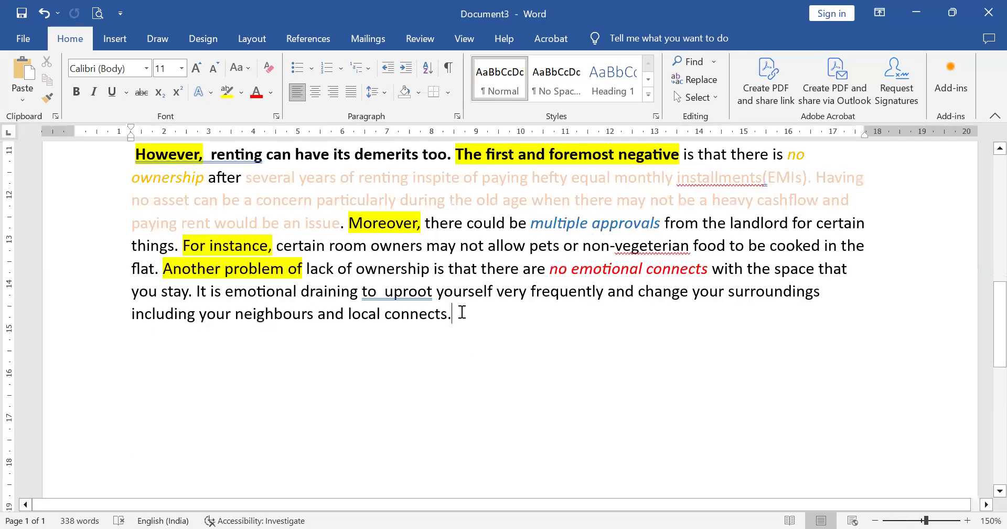
key("Return")
type("To ")
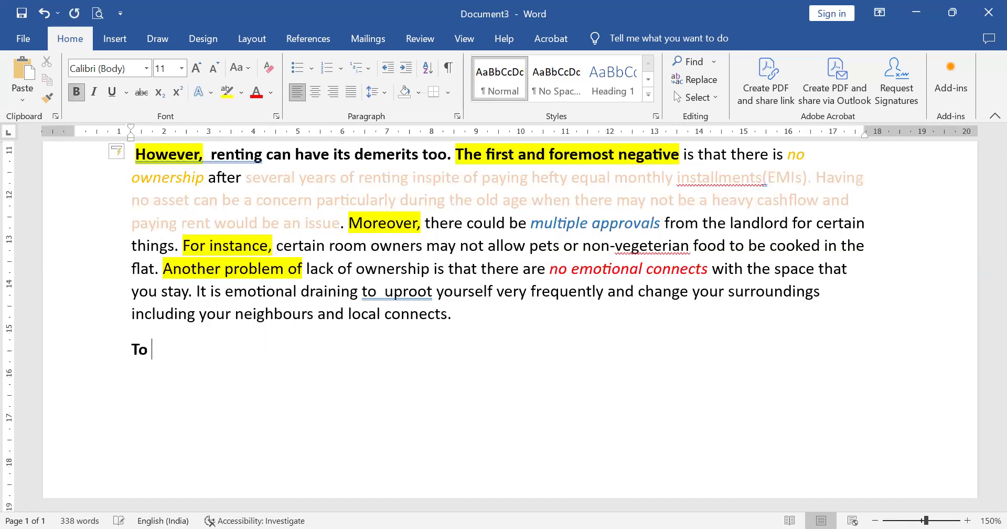
type("conclude")
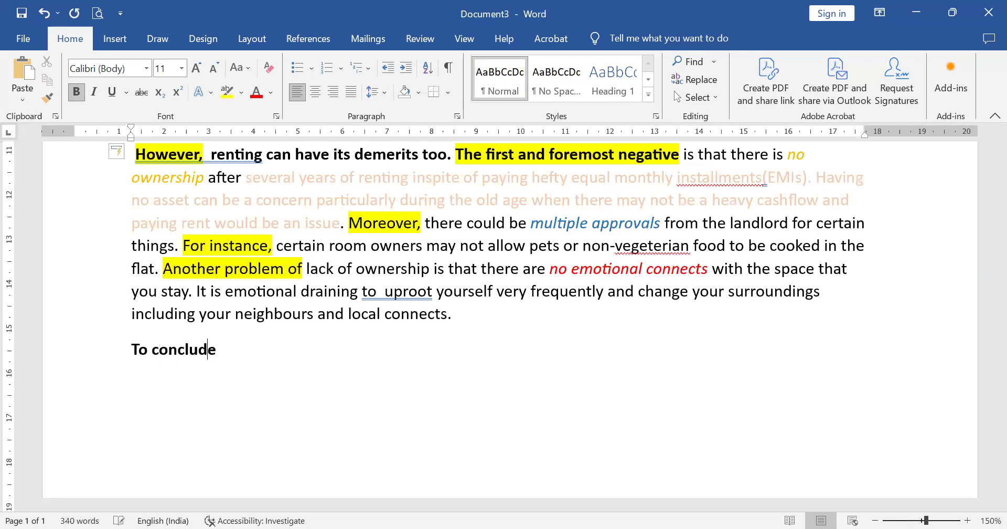
type(",")
type("T")
key("BackSpace")
key("Up")
key("Up")
key("ctrl+Home")
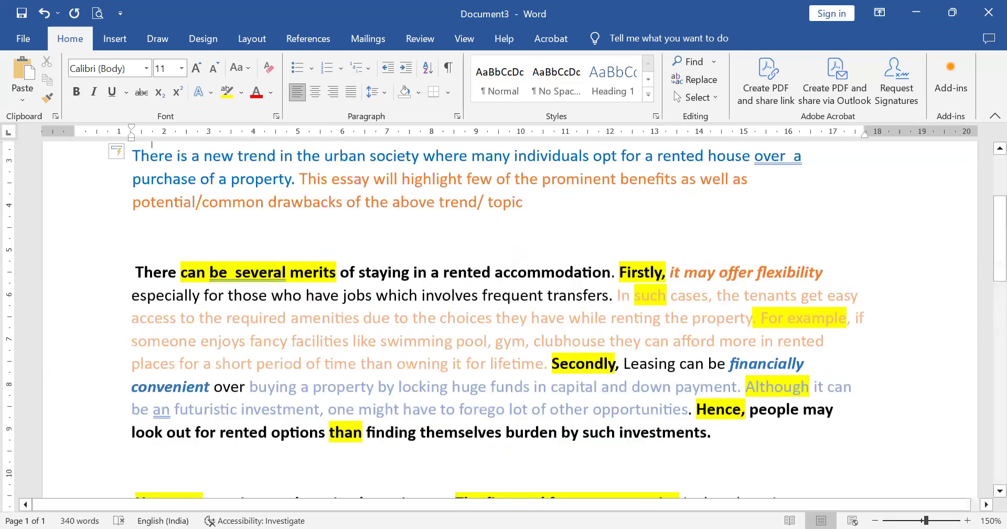
Paste the title's 'Some people prefer renting than buying a home…' question after 'To conclude,'.
left_click(227, 152)
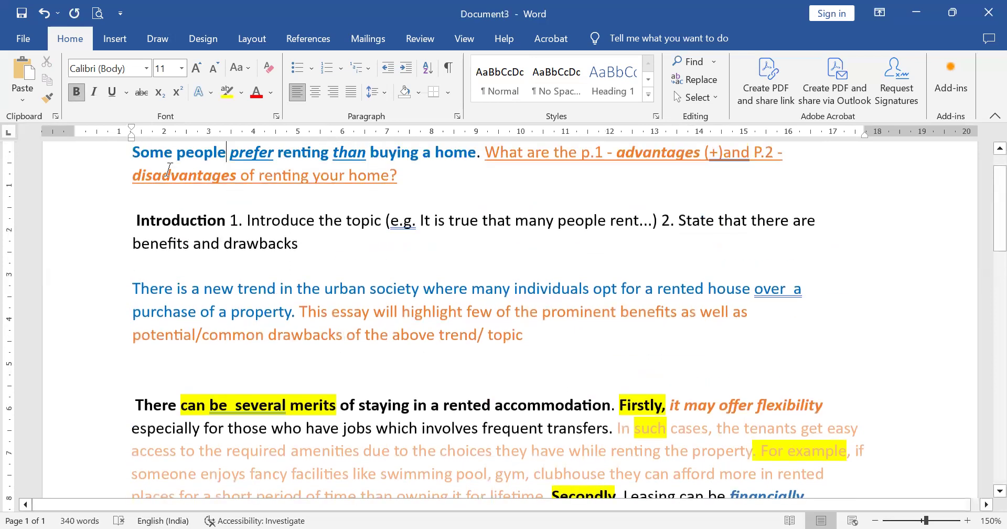
left_click_drag(136, 133, 405, 194)
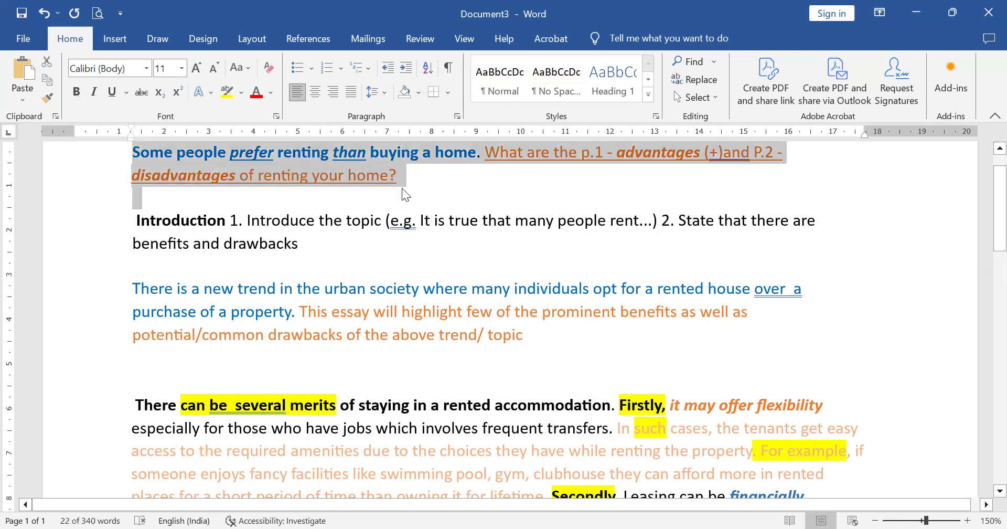
left_click(347, 388)
key("ctrl+End")
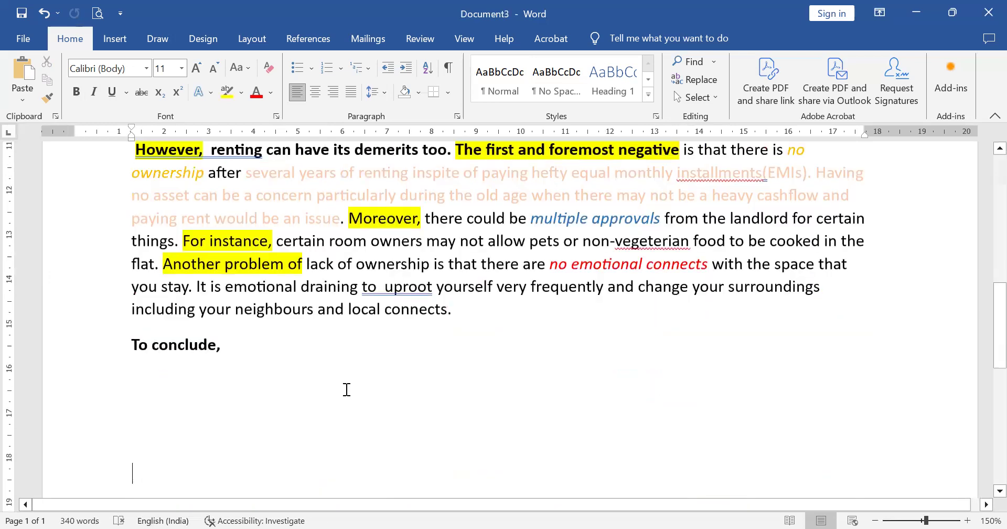
left_click(246, 352)
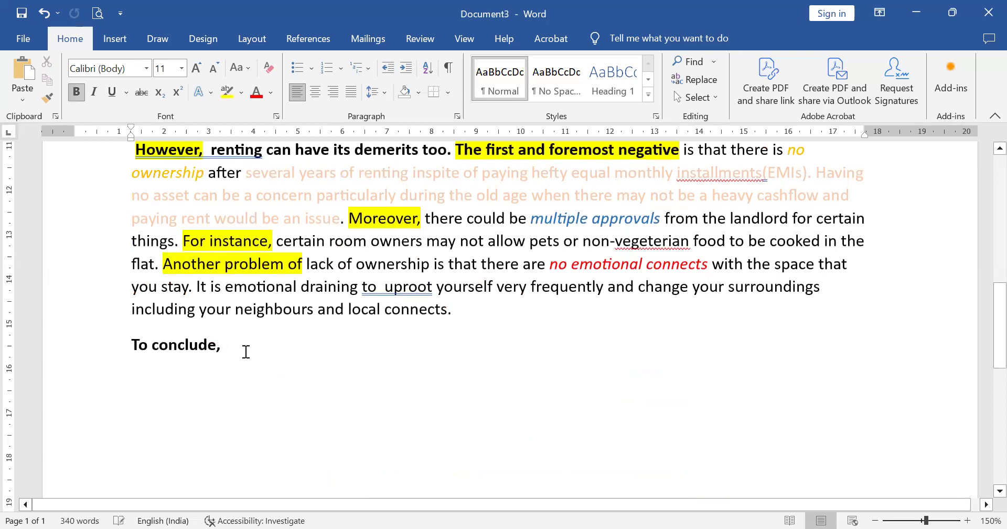
type("Some people prefer renting than buying a home. What are the p.1 - advantages (+)and P.2 - disadvantages of renting your home?")
left_click(230, 345)
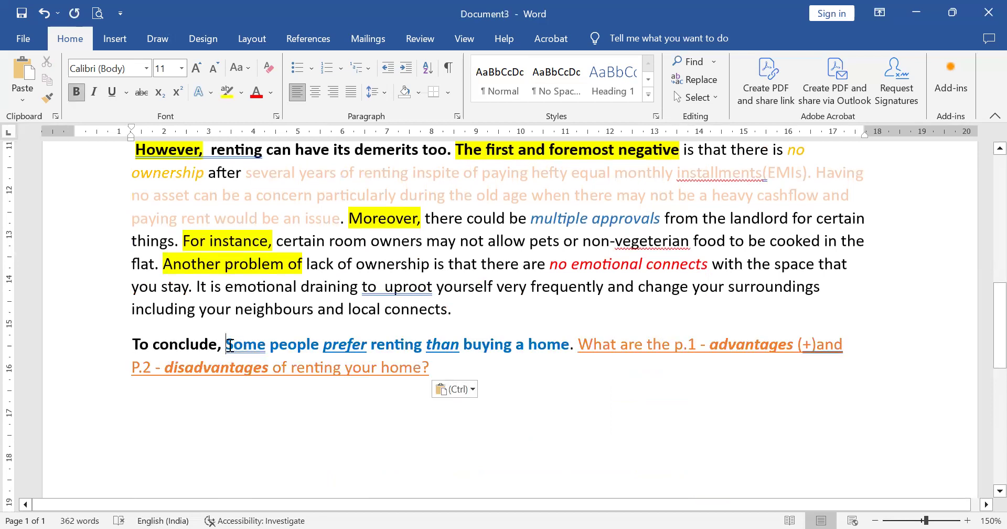
Reword the pasted opening to 'choice of renting over buying a home has its own'.
key("Delete")
key("Delete")
key("Delete")
key("Delete")
key("Delete")
key("Delete")
key("Delete")
key("Delete")
key("Delete")
key("Delete")
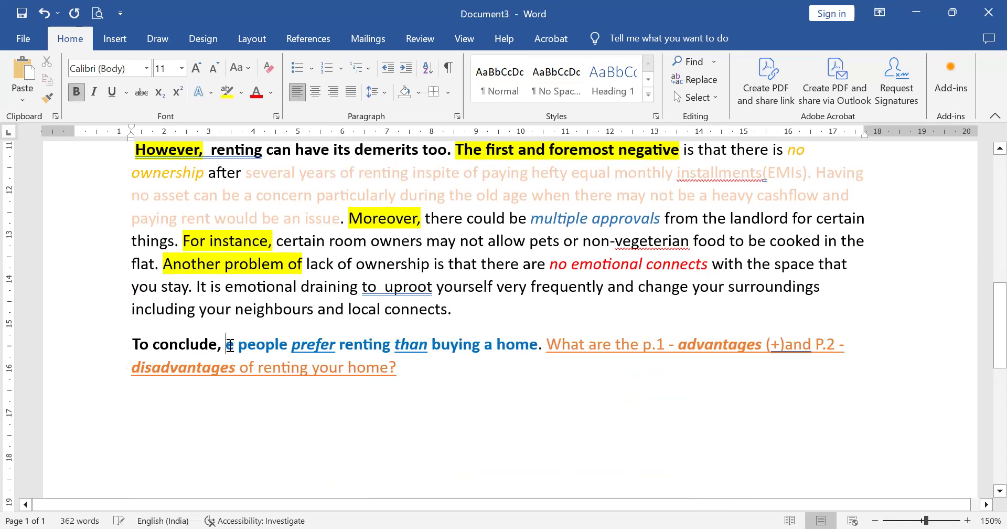
key("Delete")
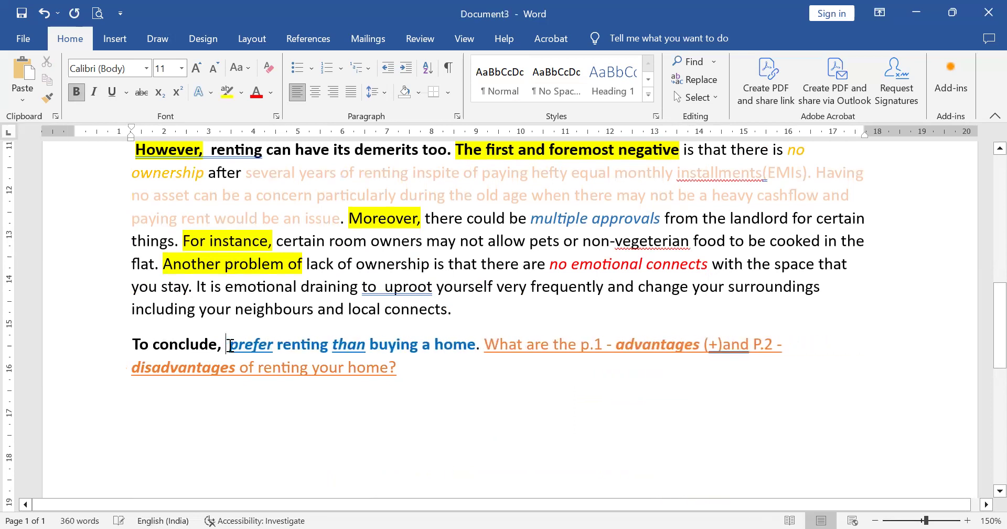
type("choice of")
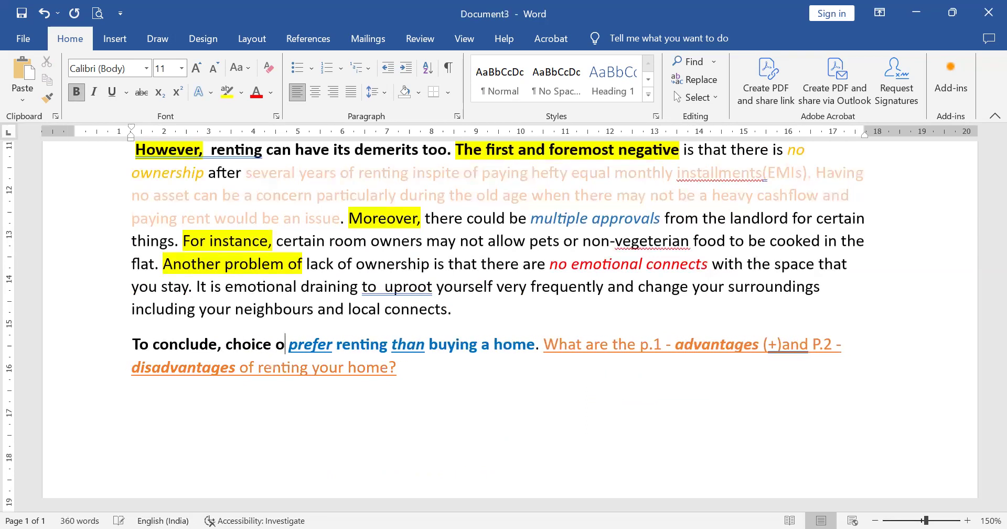
key("Delete")
key("Delete")
key("Delete")
key("Delete")
key("Delete")
key("Delete")
key("Delete")
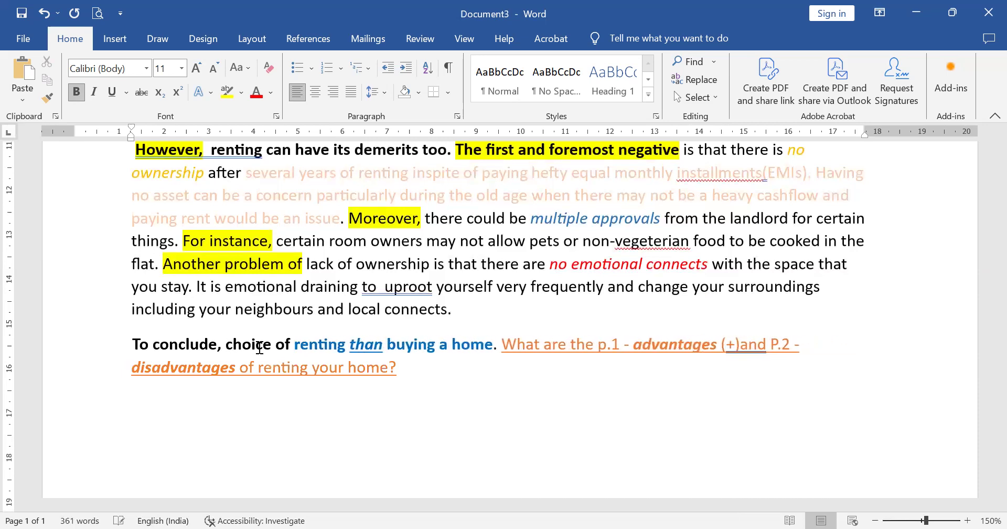
left_click(351, 344)
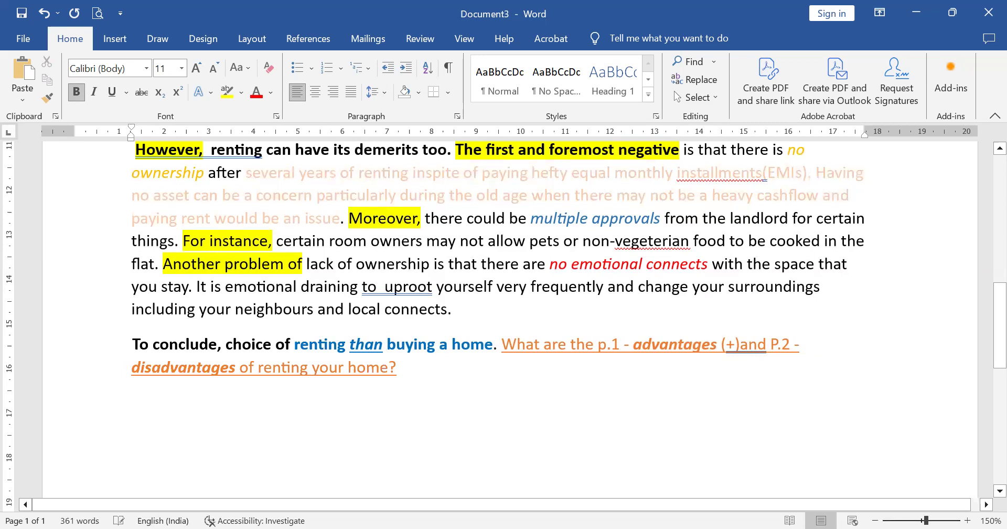
type("over")
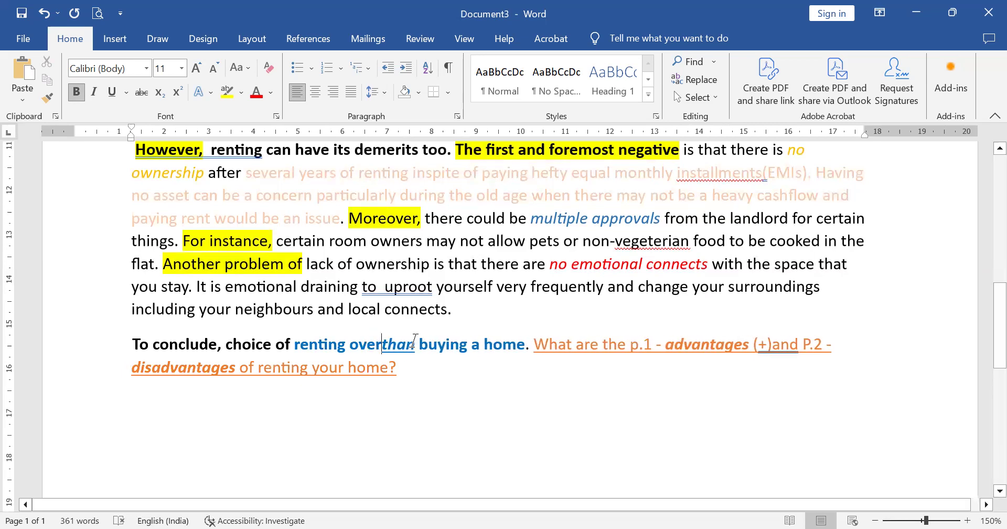
key("Delete")
key("Delete")
key("Delete")
key("Delete")
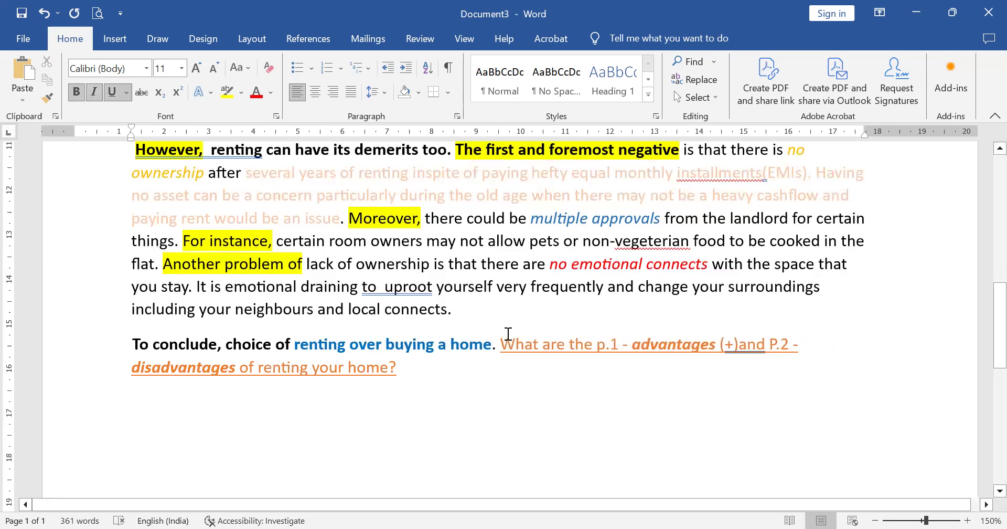
left_click(492, 344)
type("has ")
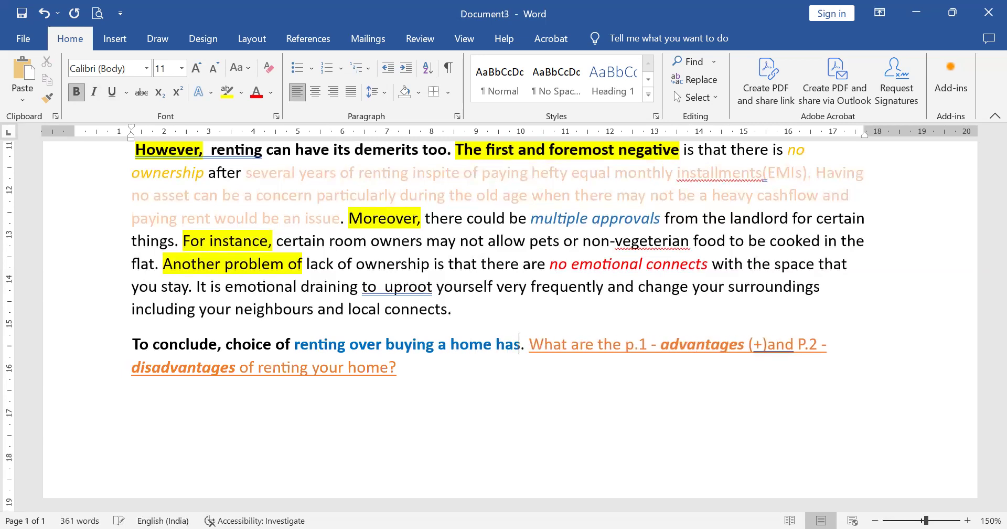
type("its own")
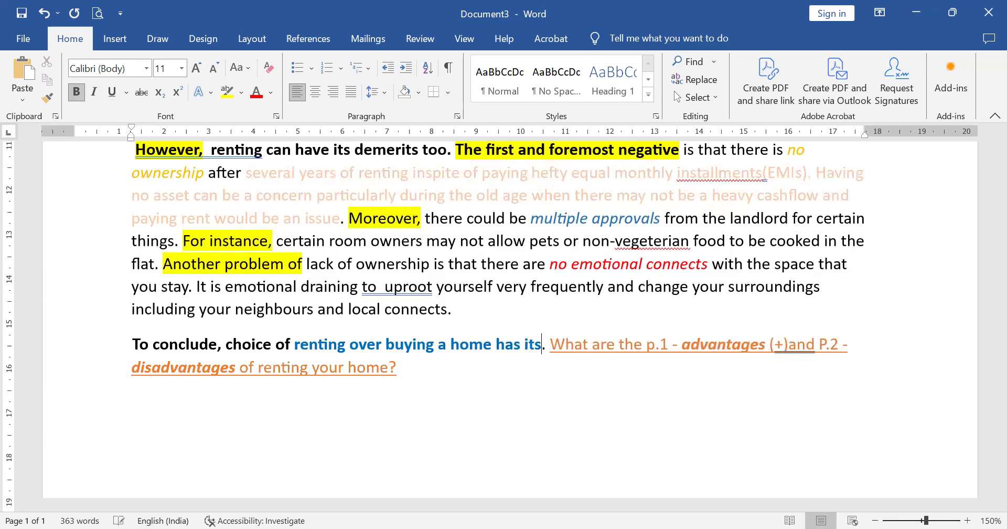
key("Delete")
key("Delete")
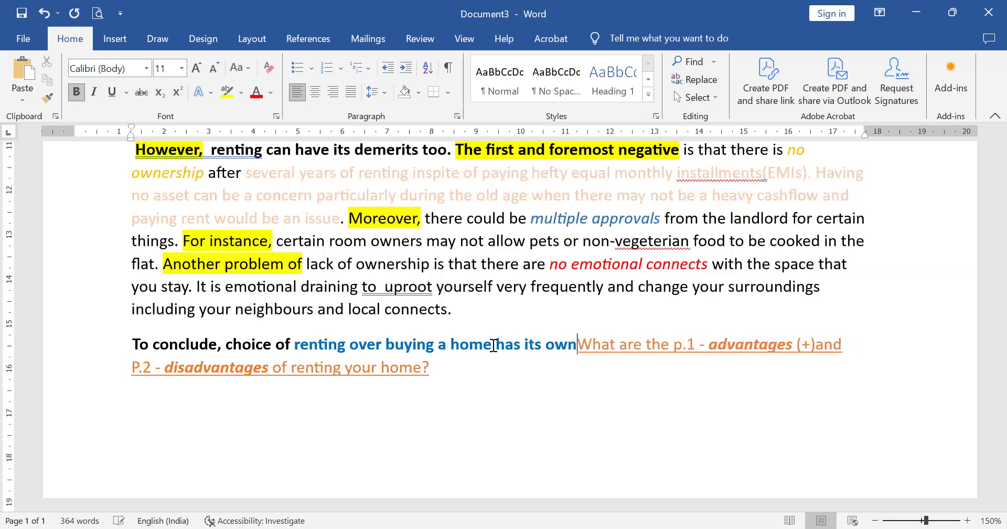
key("Delete")
key("Delete")
key("Delete")
key("Delete")
key("Delete")
key("Delete")
key("Delete")
key("Delete")
key("Delete")
key("Delete")
key("Delete")
key("Delete")
key("Delete")
key("Delete")
key("Delete")
key("Delete")
key("Delete")
key("Delete")
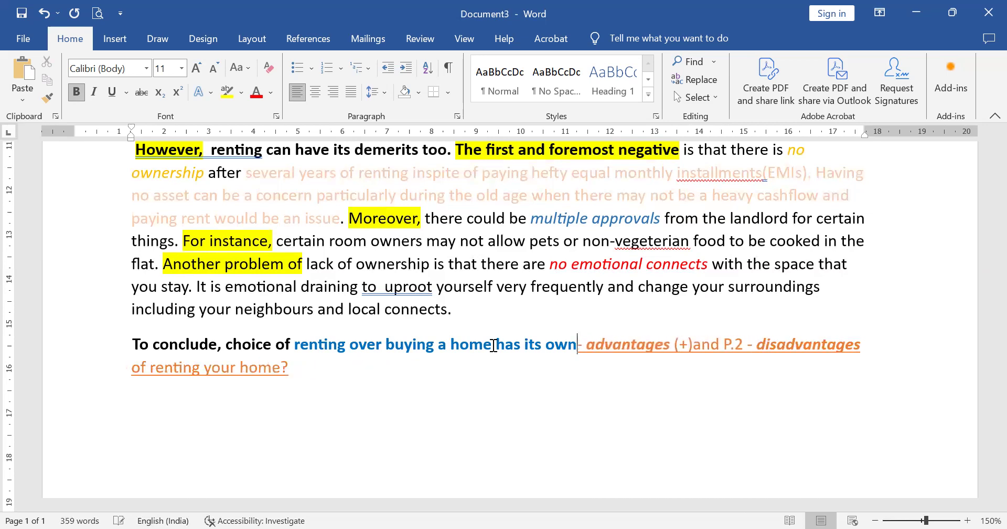
Remove the leftover question, '(+' and 'P.2' markers, and insert 'a home' before 'over'.
left_click(293, 366)
key("BackSpace")
key("BackSpace")
key("BackSpace")
key("BackSpace")
key("BackSpace")
key("BackSpace")
key("BackSpace")
key("BackSpace")
key("BackSpace")
key("BackSpace")
key("BackSpace")
key("BackSpace")
key("BackSpace")
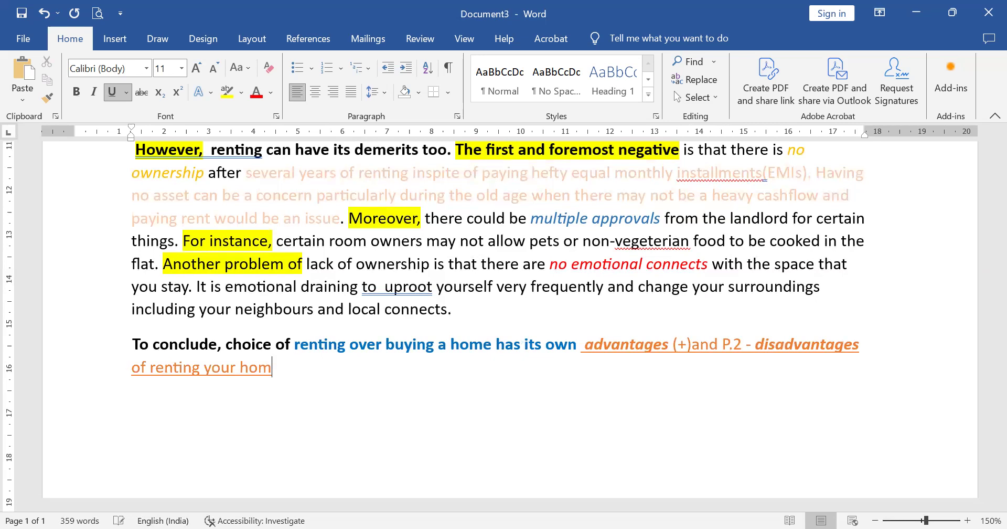
key("BackSpace")
key("BackSpace")
key("BackSpace")
key("BackSpace")
key("BackSpace")
key("BackSpace")
key("BackSpace")
key("BackSpace")
key("BackSpace")
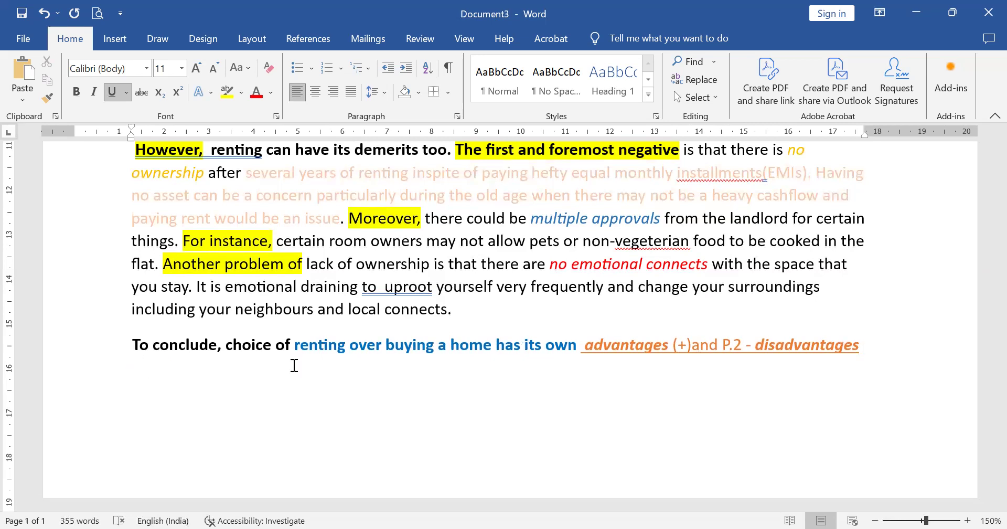
left_click(688, 344)
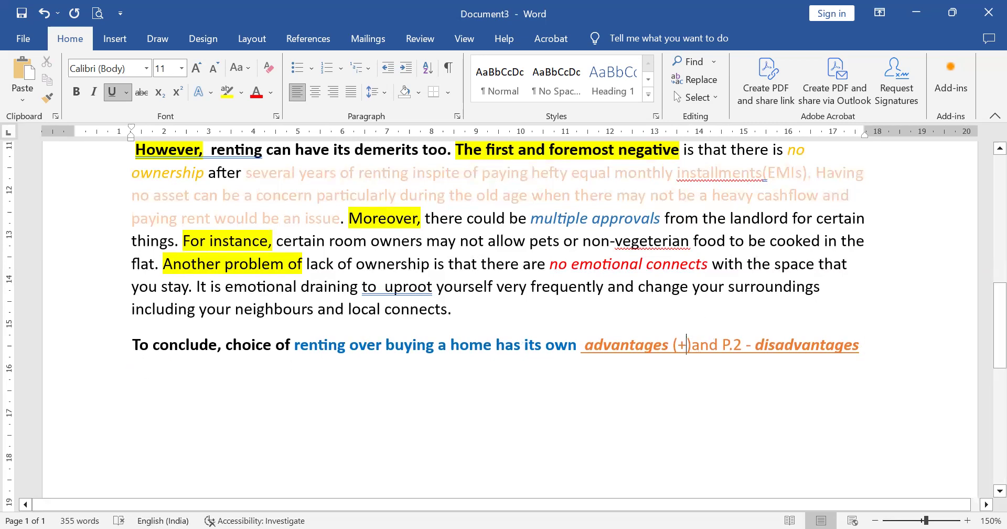
key("BackSpace")
key("BackSpace")
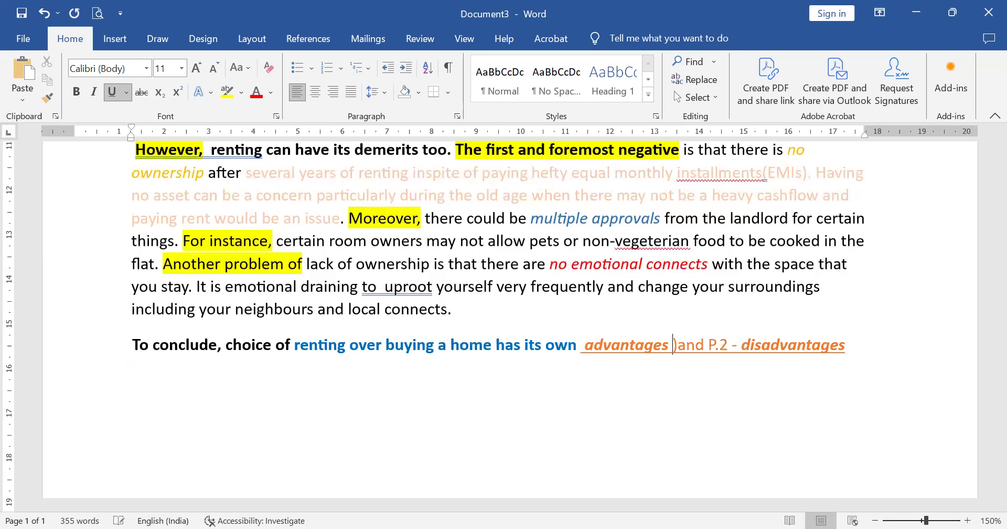
left_click(728, 344)
key("BackSpace")
key("BackSpace")
key("BackSpace")
key("Delete")
key("Delete")
key("BackSpace")
key("BackSpace")
key("BackSpace")
key("BackSpace")
key("BackSpace")
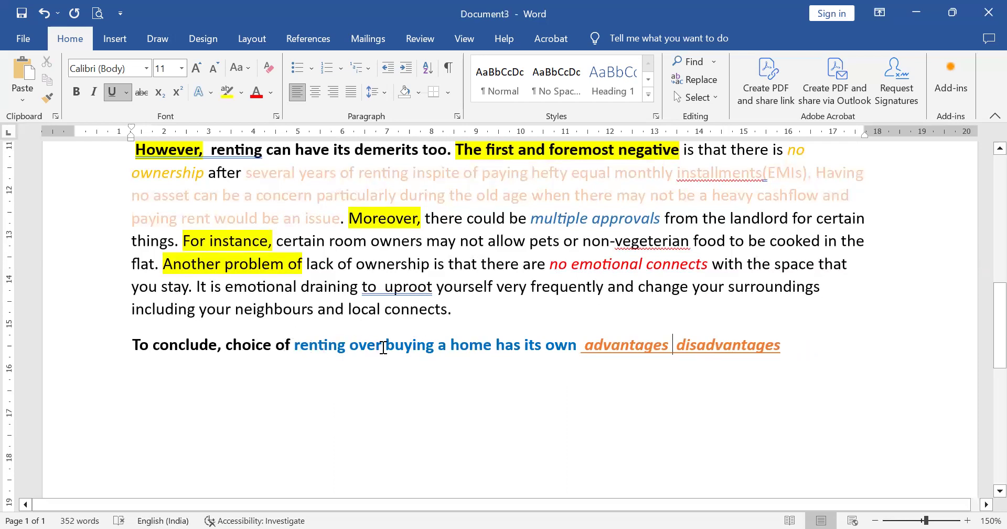
left_click(352, 342)
type("a home")
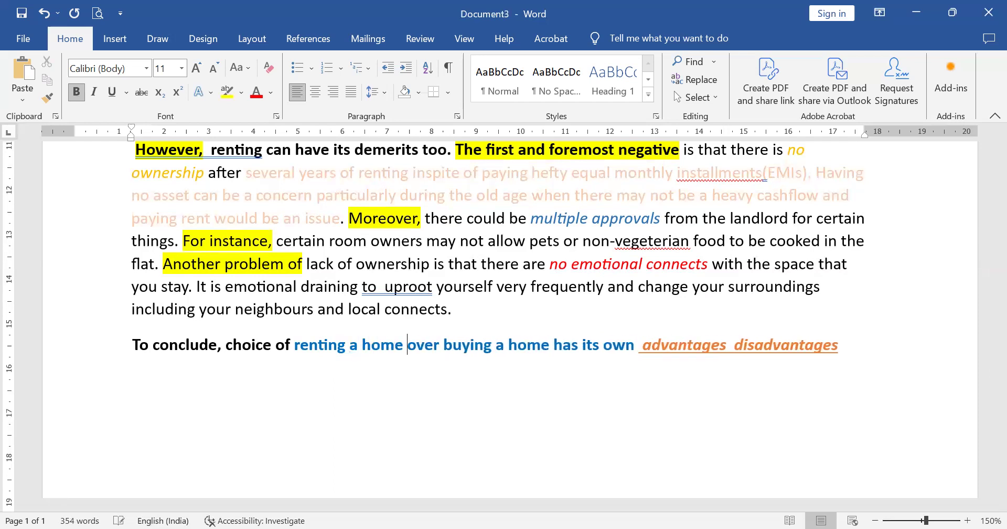